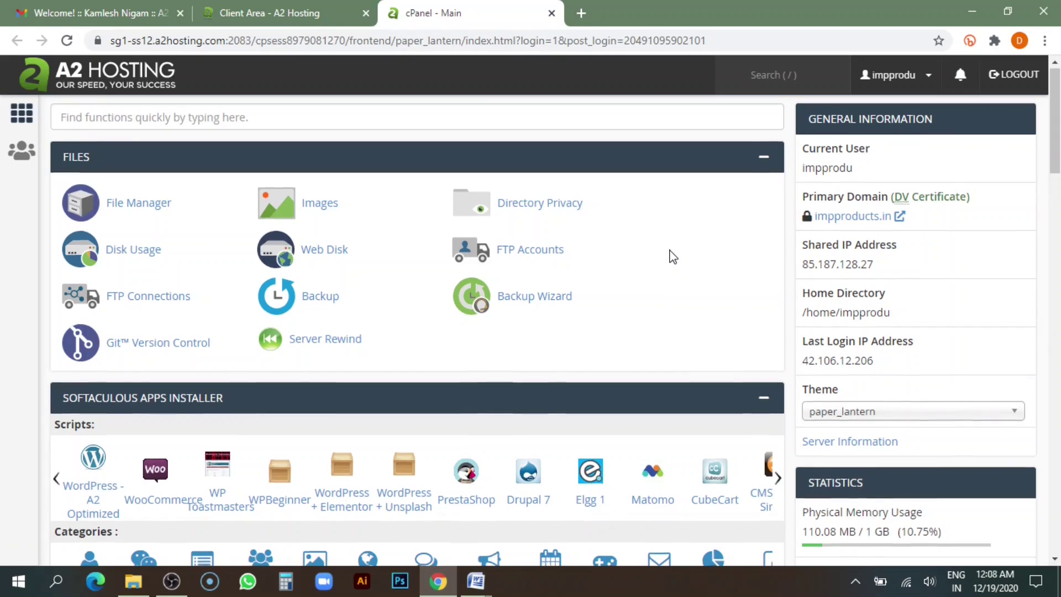
# Step: Open the Softaculous Apps Installer from the Software section of cPanel
pyautogui.scroll(-5, 672, 256)
pyautogui.scroll(-14, 671, 255)
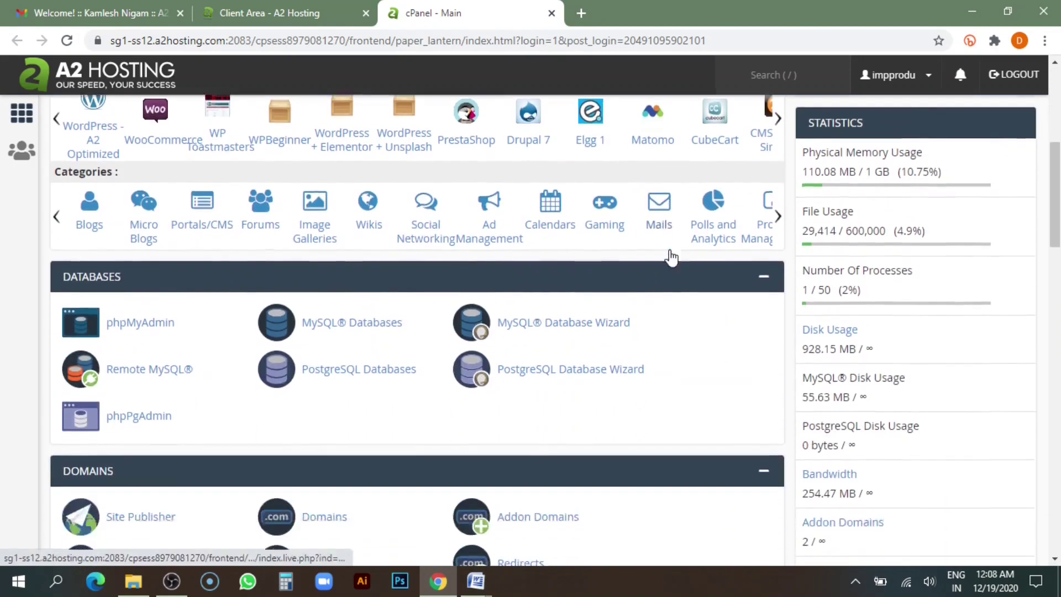
pyautogui.scroll(-5, 672, 256)
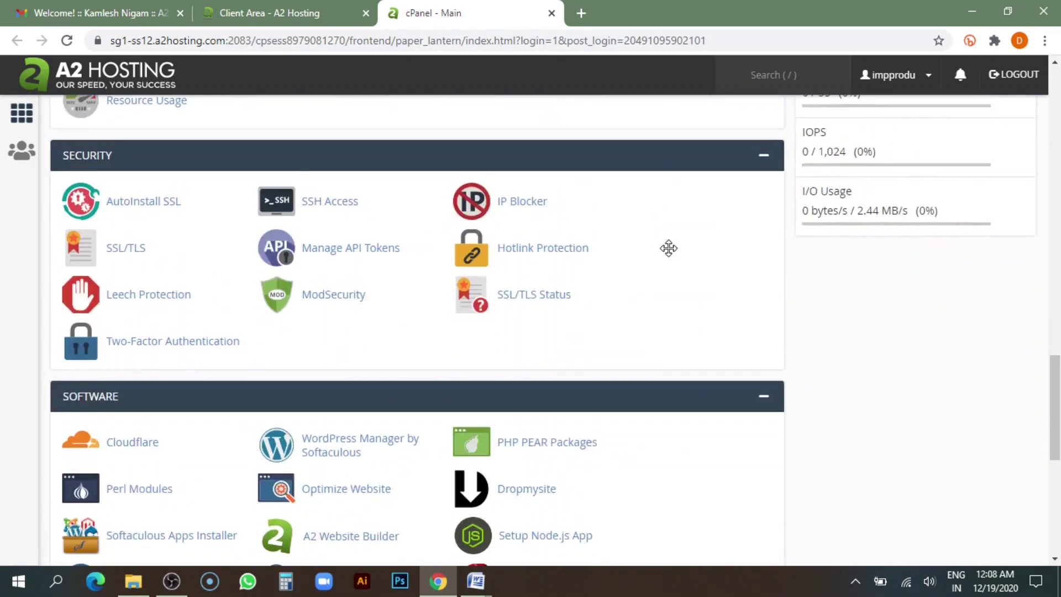
pyautogui.scroll(-4, 670, 254)
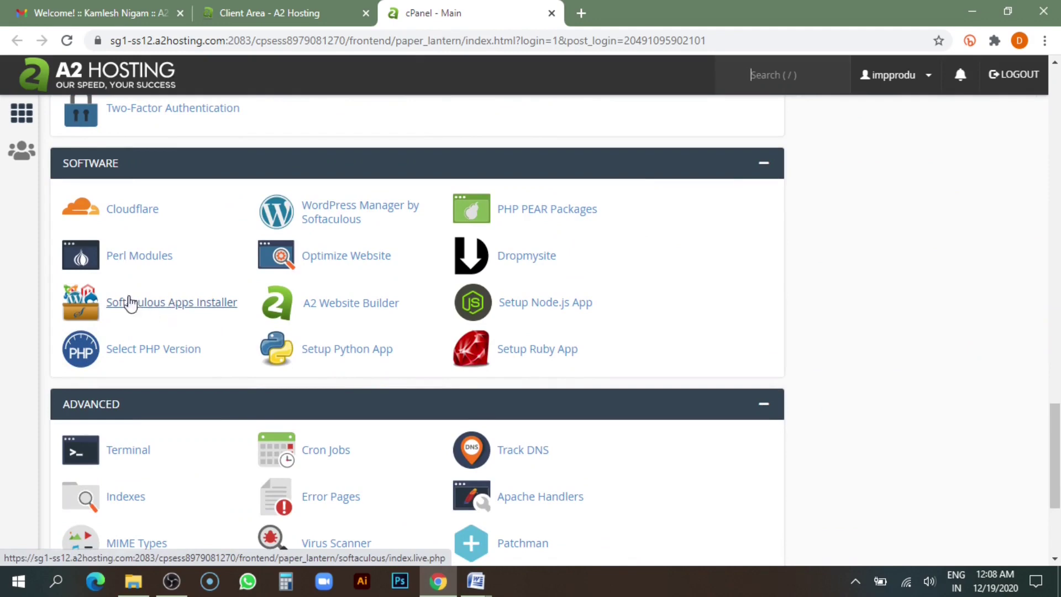
pyautogui.click(185, 307)
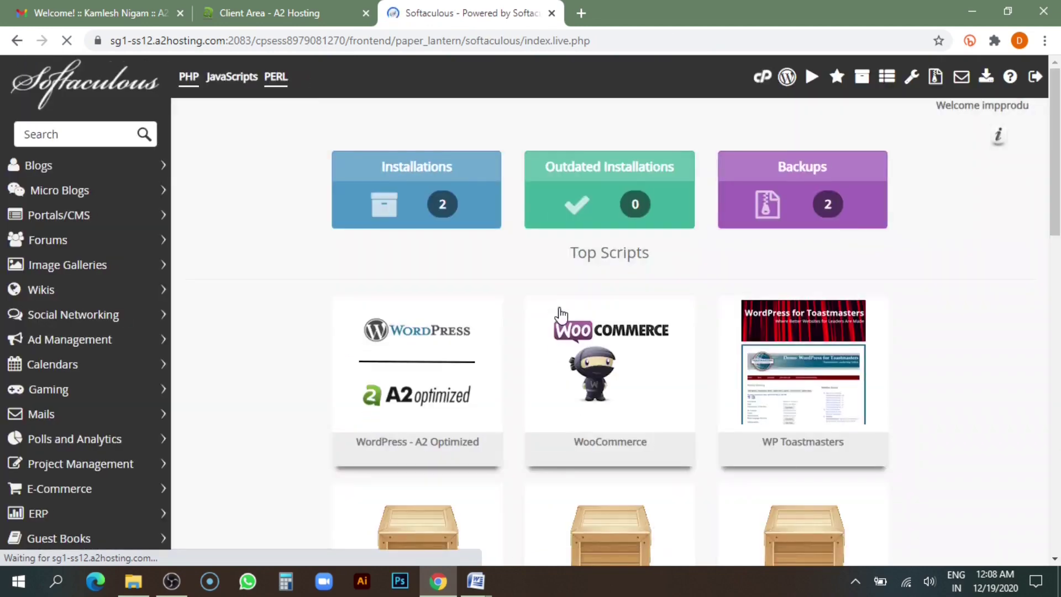
# Step: Search the Softaculous scripts for "word" and open the plain WordPress script page
pyautogui.moveTo(429, 340)
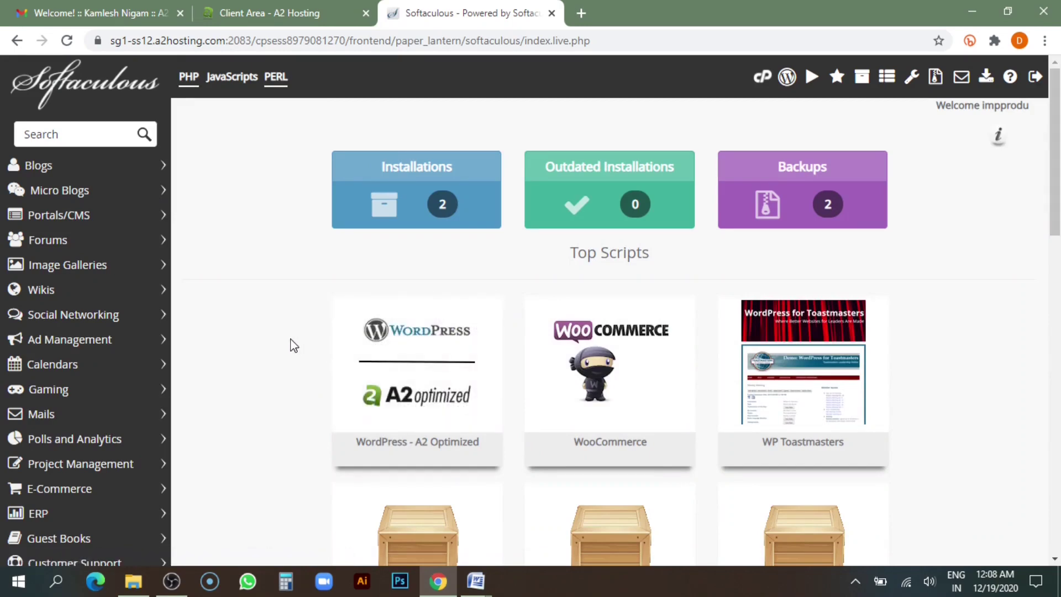
pyautogui.click(26, 132)
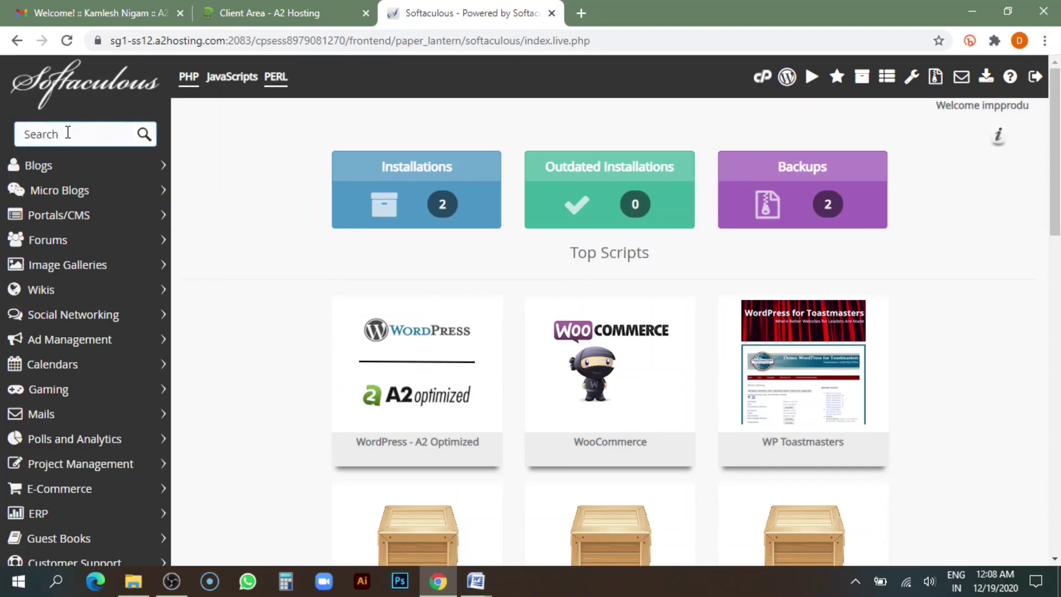
pyautogui.click(47, 132)
pyautogui.write('word')
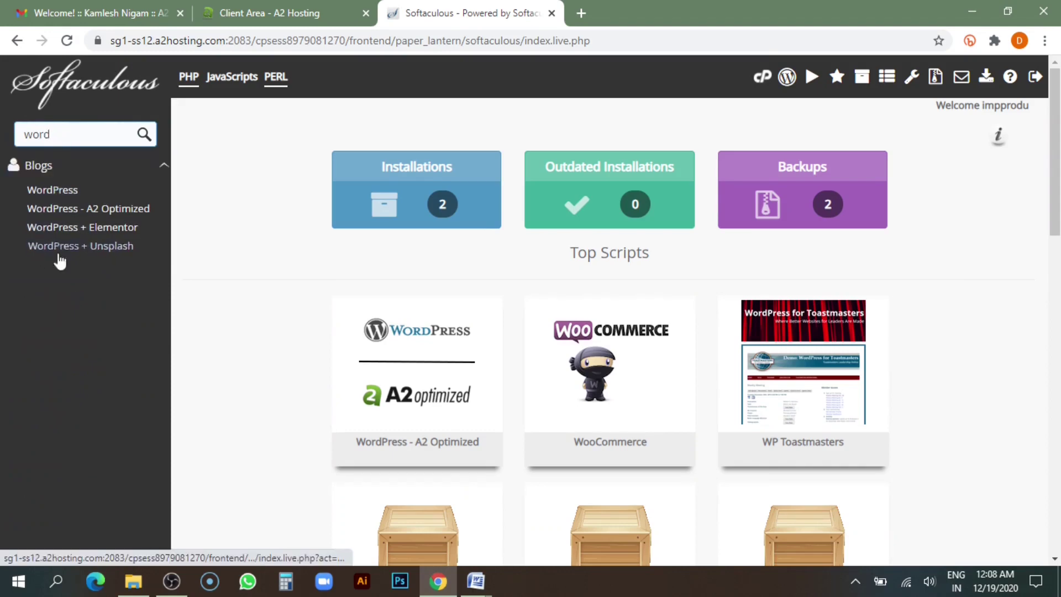
pyautogui.click(50, 193)
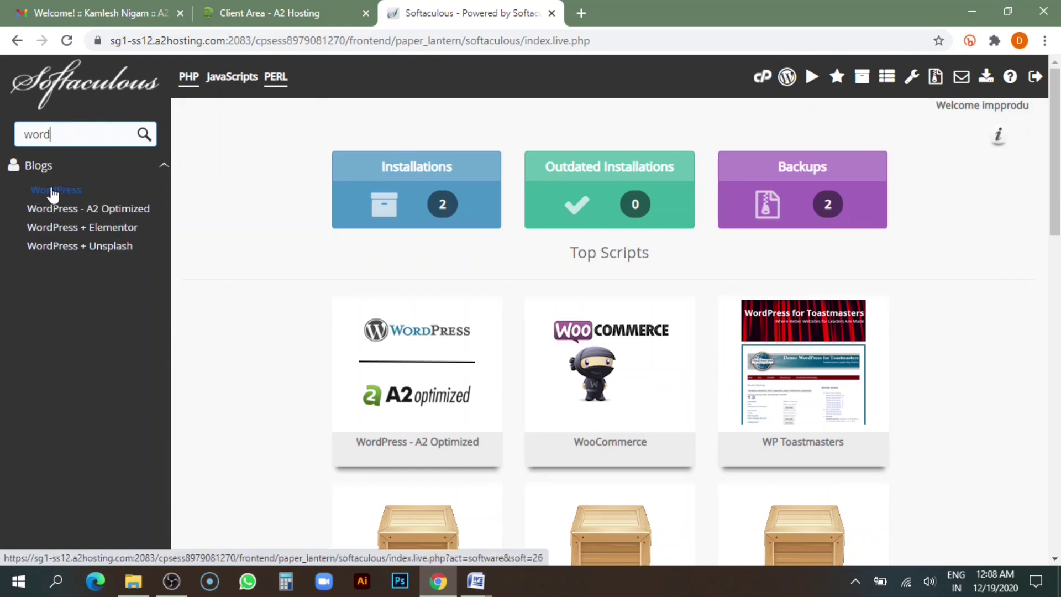
pyautogui.click(51, 193)
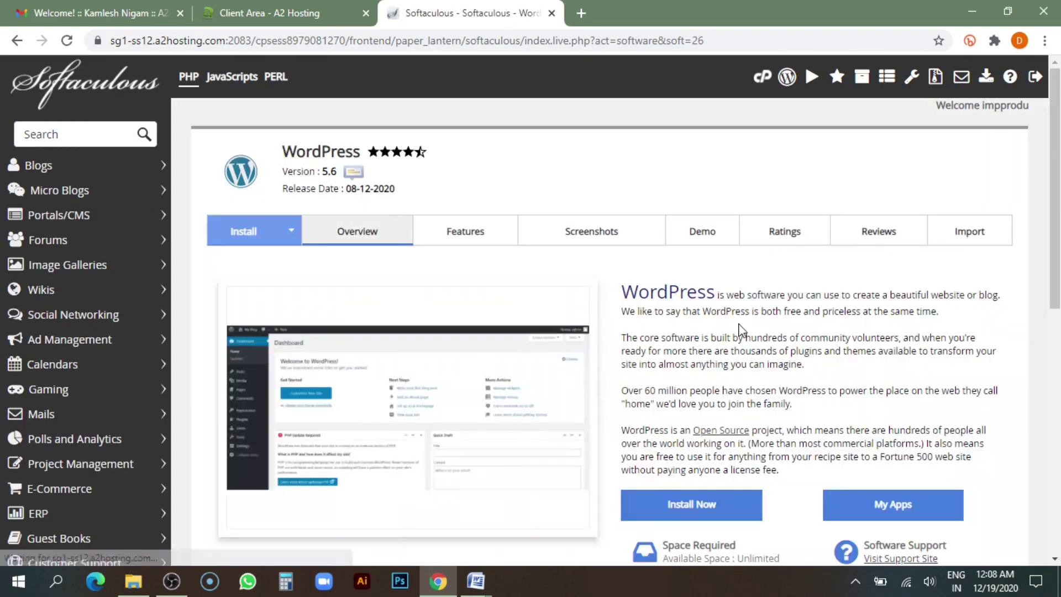
# Step: Check the space required for WordPress and open its installation form
pyautogui.scroll(-5, 718, 329)
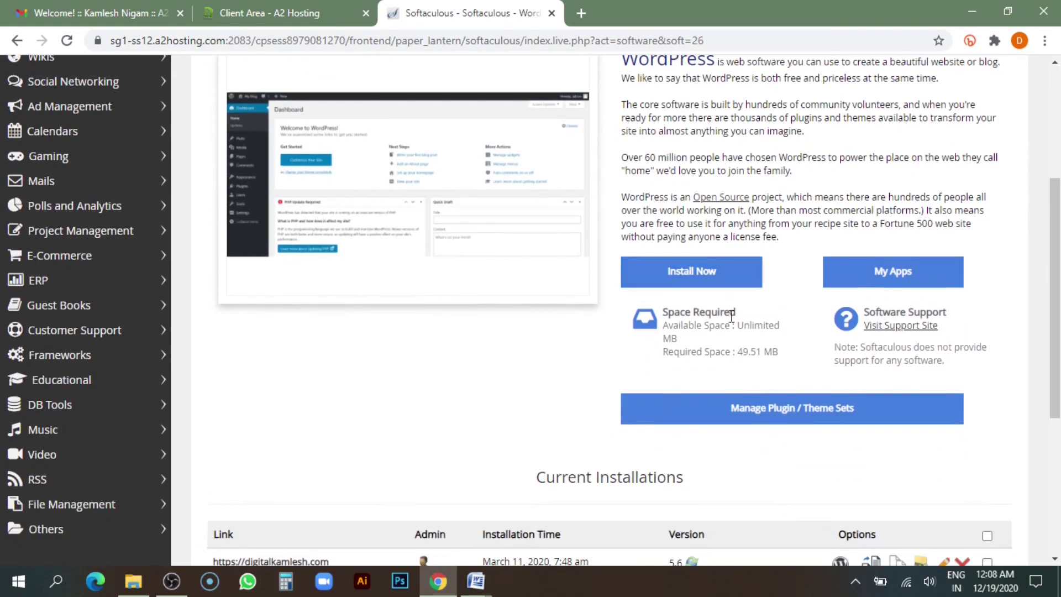
pyautogui.moveTo(664, 313); pyautogui.dragTo(775, 352)
pyautogui.scroll(3, 768, 351)
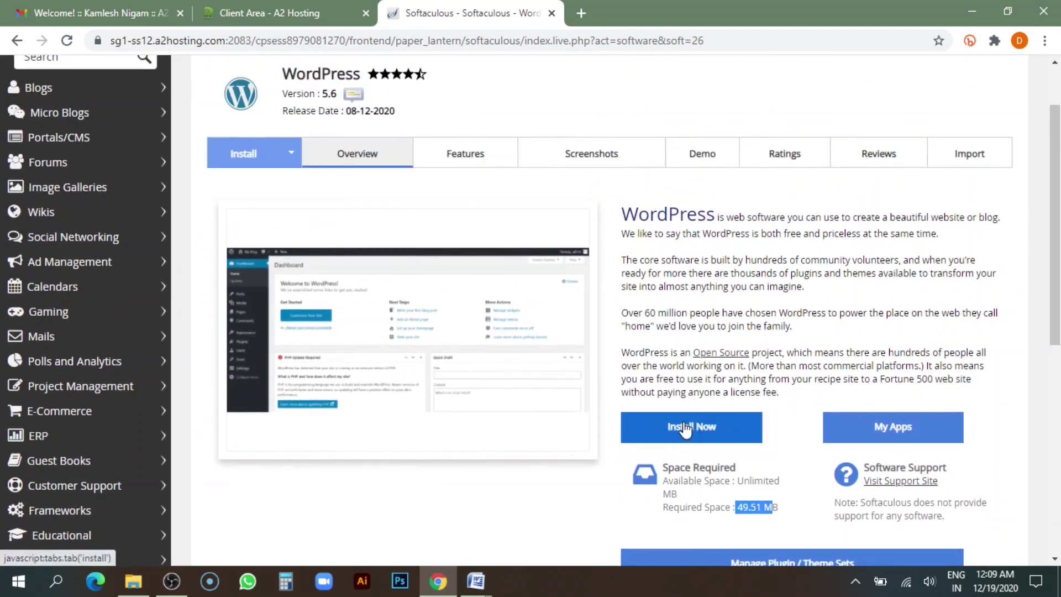
pyautogui.click(679, 426)
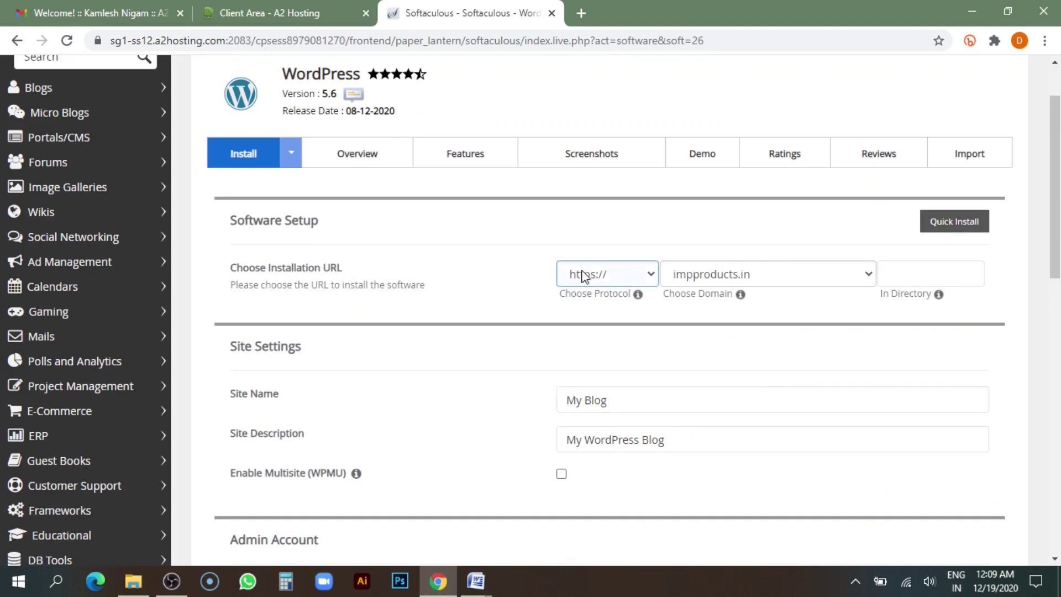
pyautogui.click(651, 277)
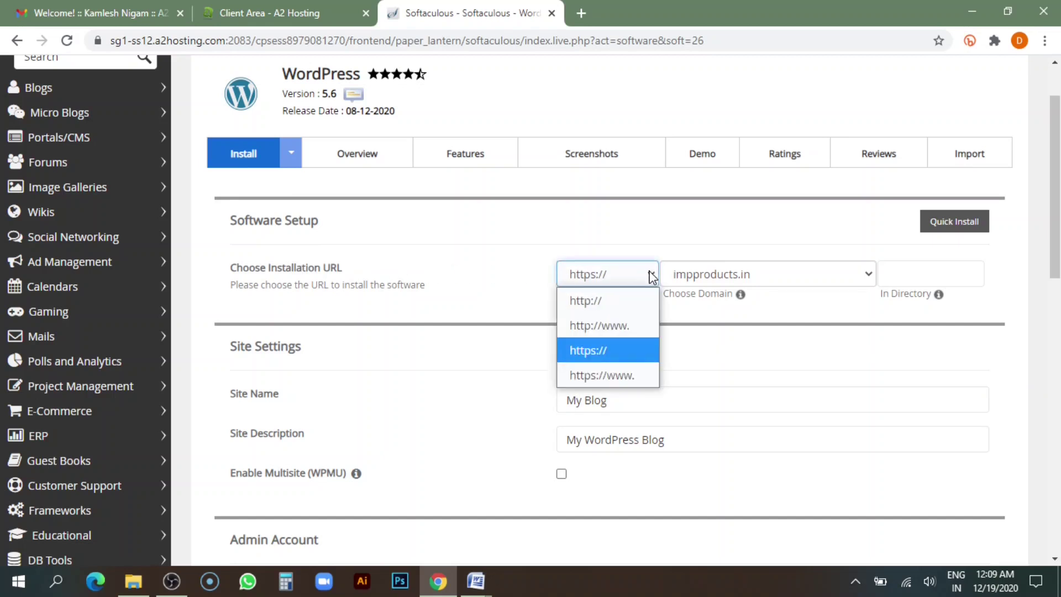
pyautogui.click(600, 360)
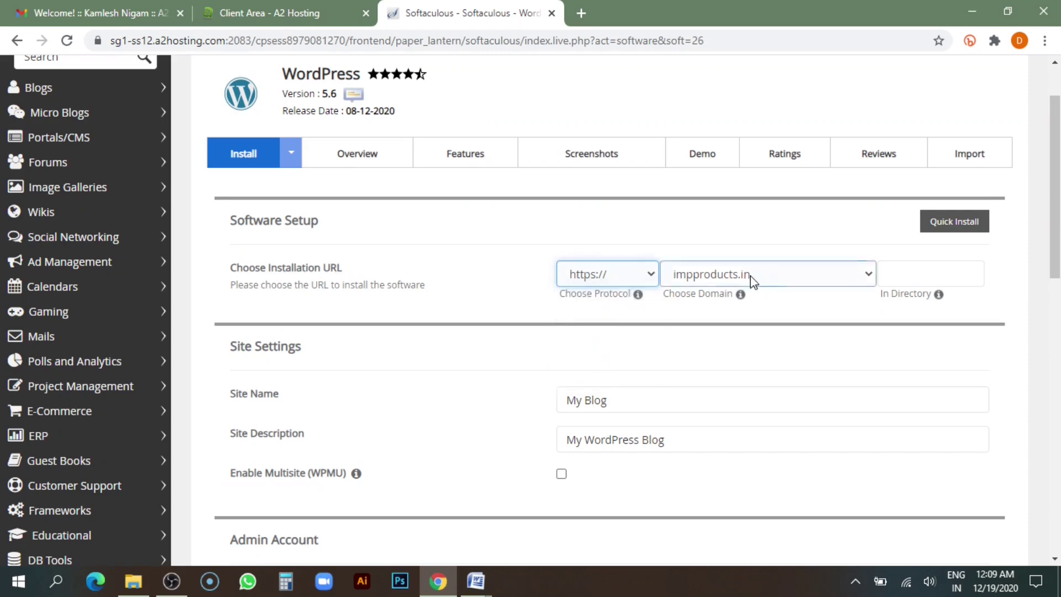
pyautogui.click(866, 278)
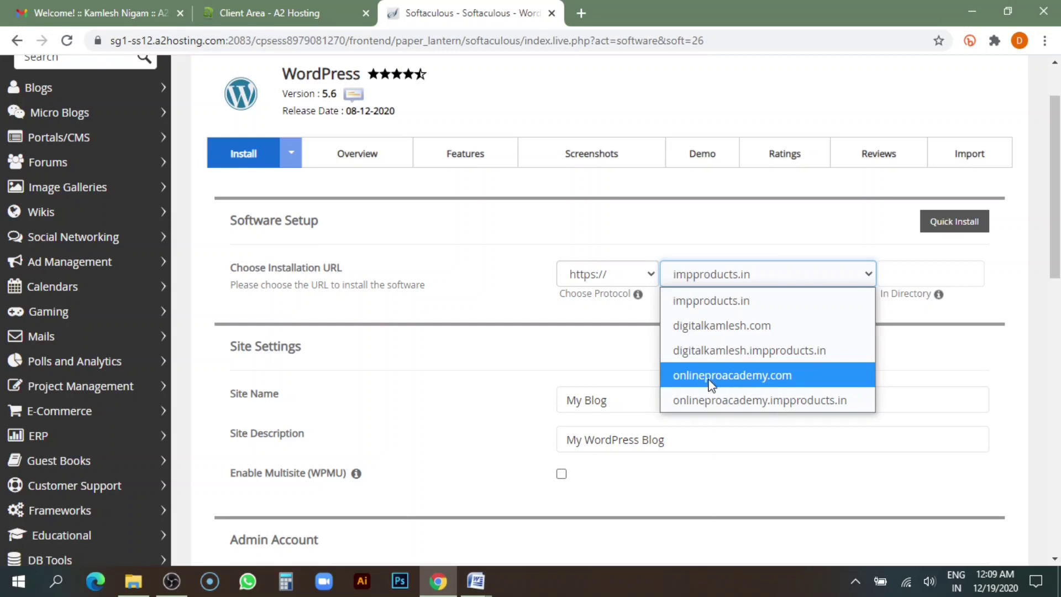
pyautogui.click(755, 381)
pyautogui.click(922, 267)
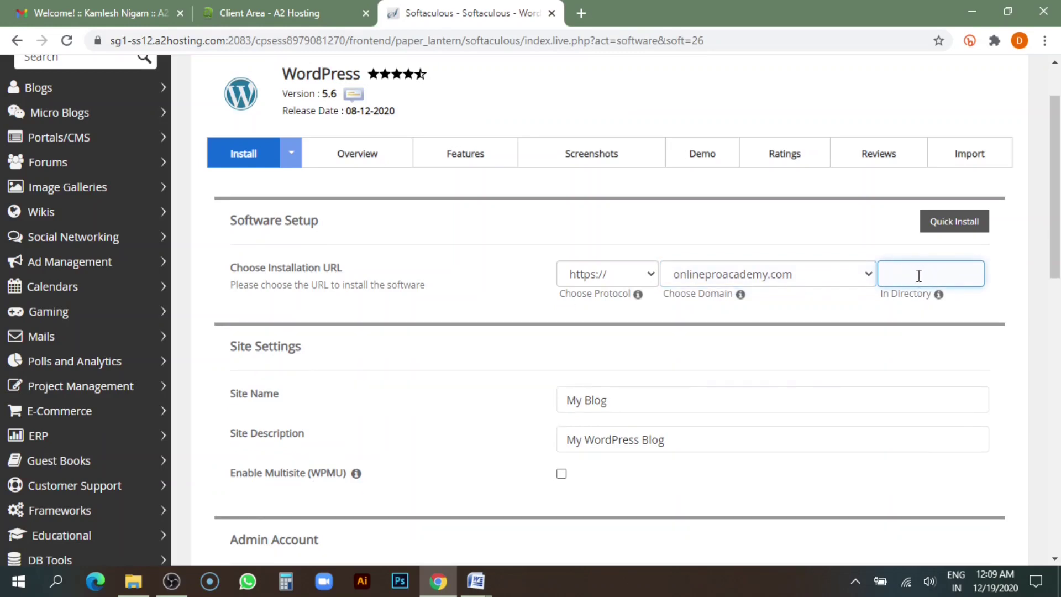
# Step: Review the site name and description, and fill in the admin account's username, password and e-mail address
pyautogui.scroll(-1, 681, 353)
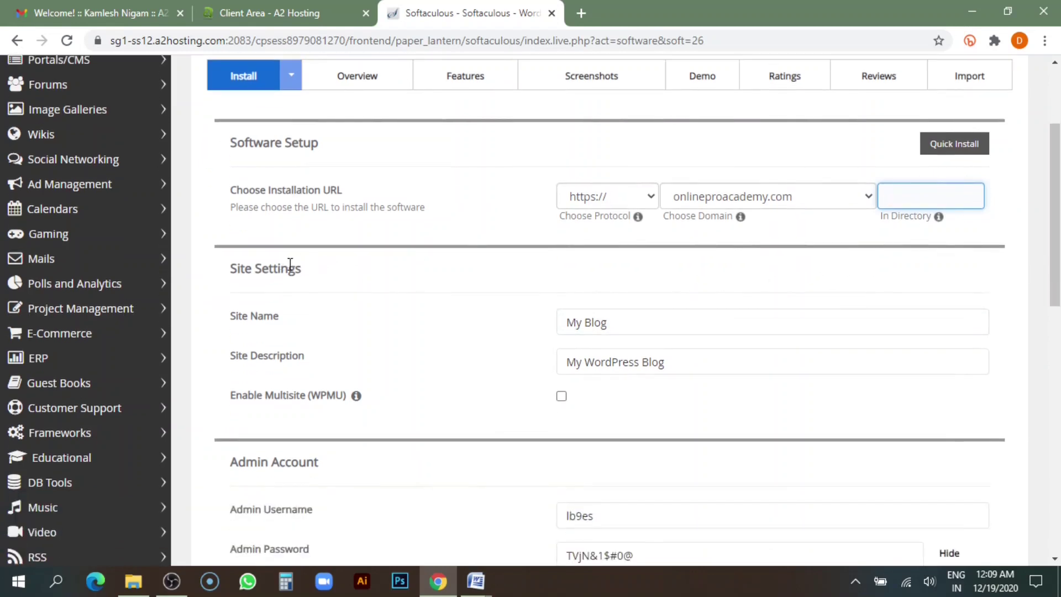
pyautogui.click(632, 327)
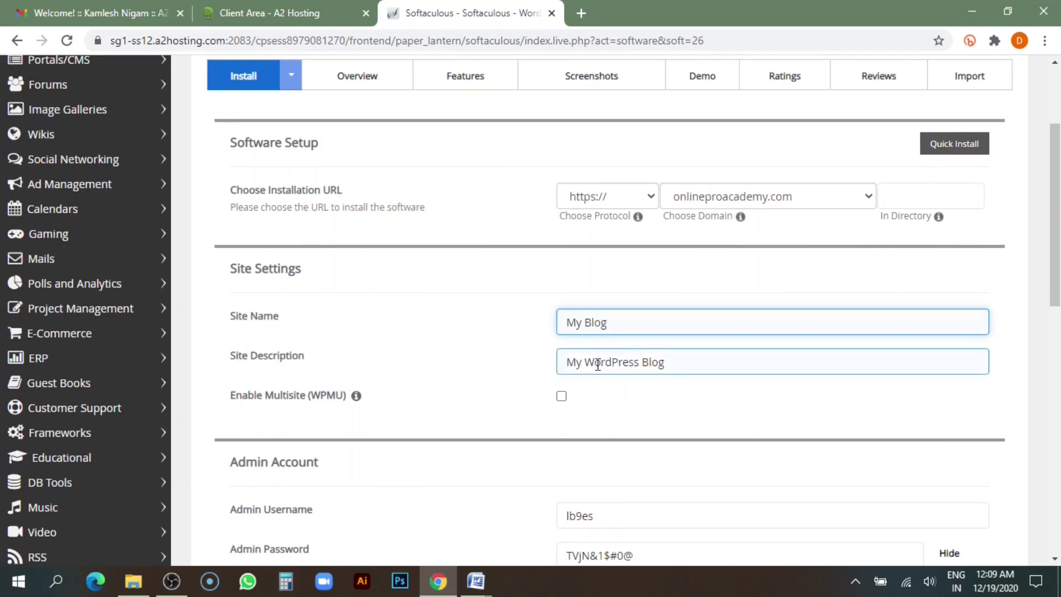
pyautogui.moveTo(598, 365); pyautogui.dragTo(680, 363)
pyautogui.click(704, 361)
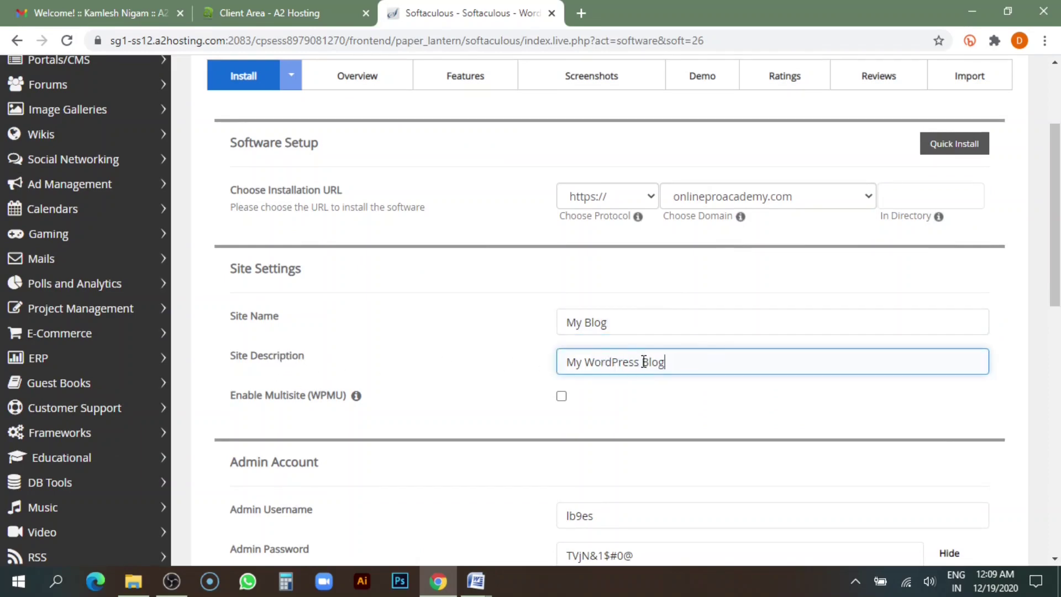
pyautogui.scroll(-3, 644, 362)
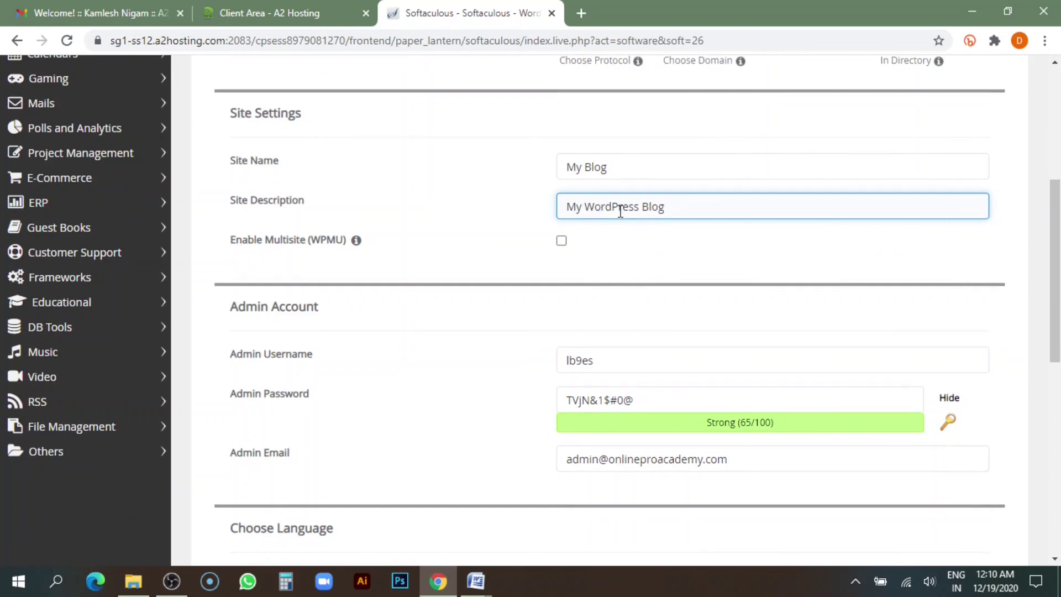
pyautogui.scroll(-2, 621, 210)
pyautogui.moveTo(244, 231); pyautogui.dragTo(346, 239)
pyautogui.scroll(-2, 333, 274)
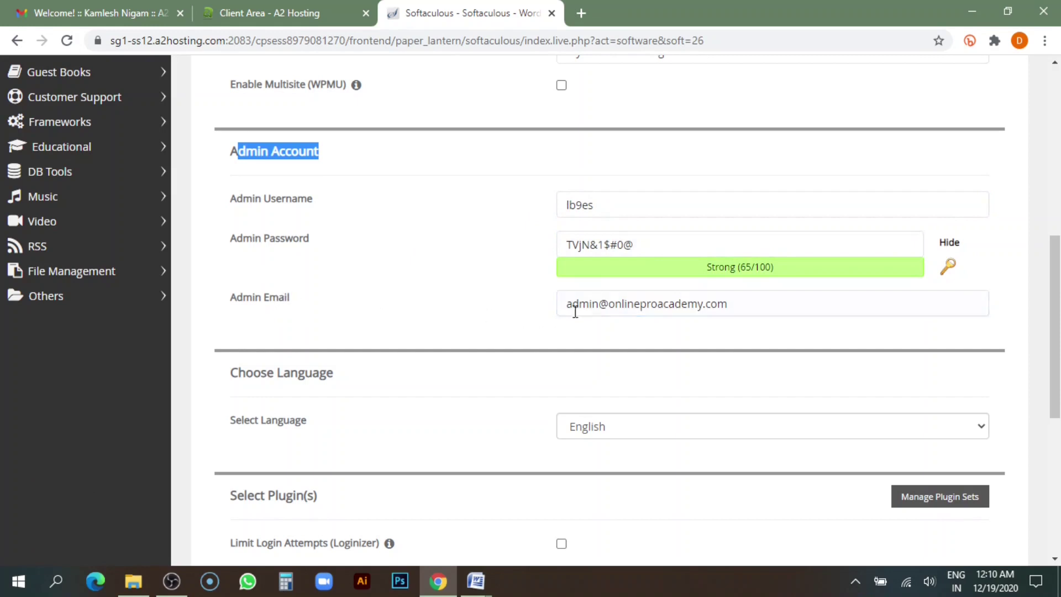
pyautogui.scroll(1, 576, 223)
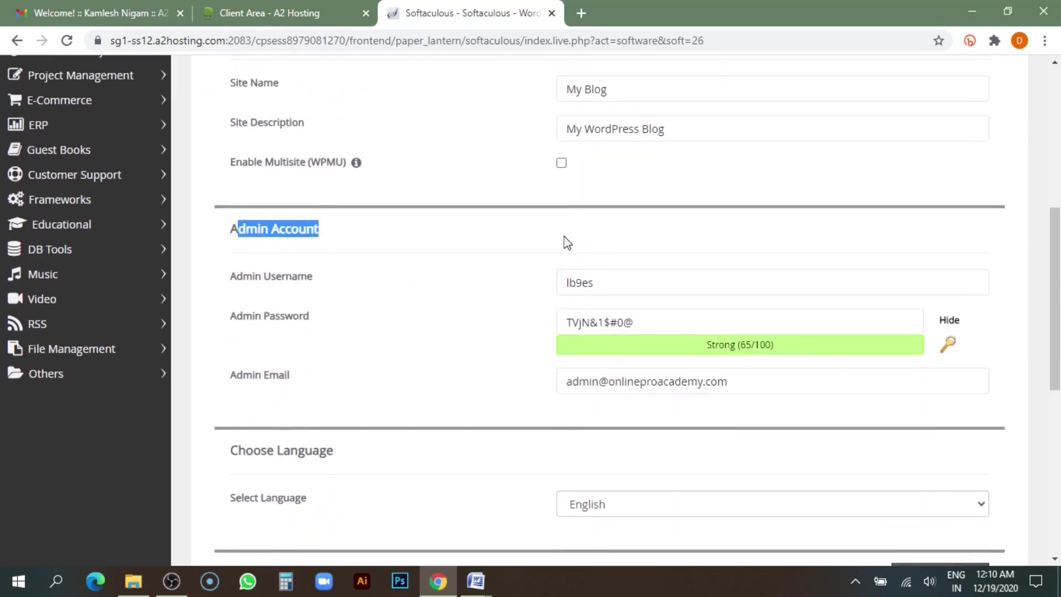
pyautogui.click(551, 237)
pyautogui.click(604, 277)
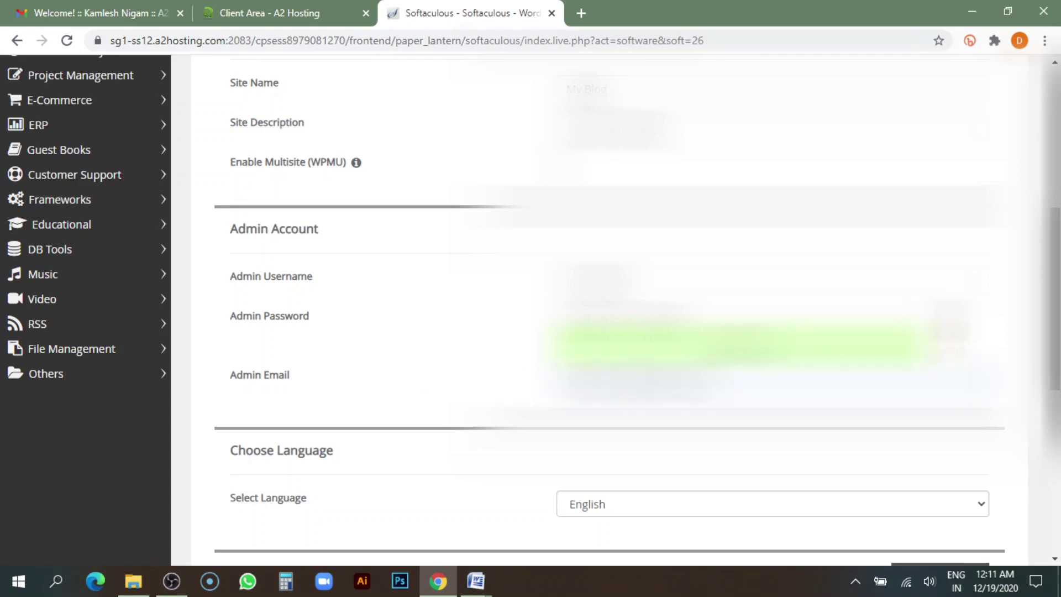
# Step: In the advanced options, enable auto upgrade to any latest version and for WordPress plugins, and set automated backups to once a month
pyautogui.scroll(-6, 476, 275)
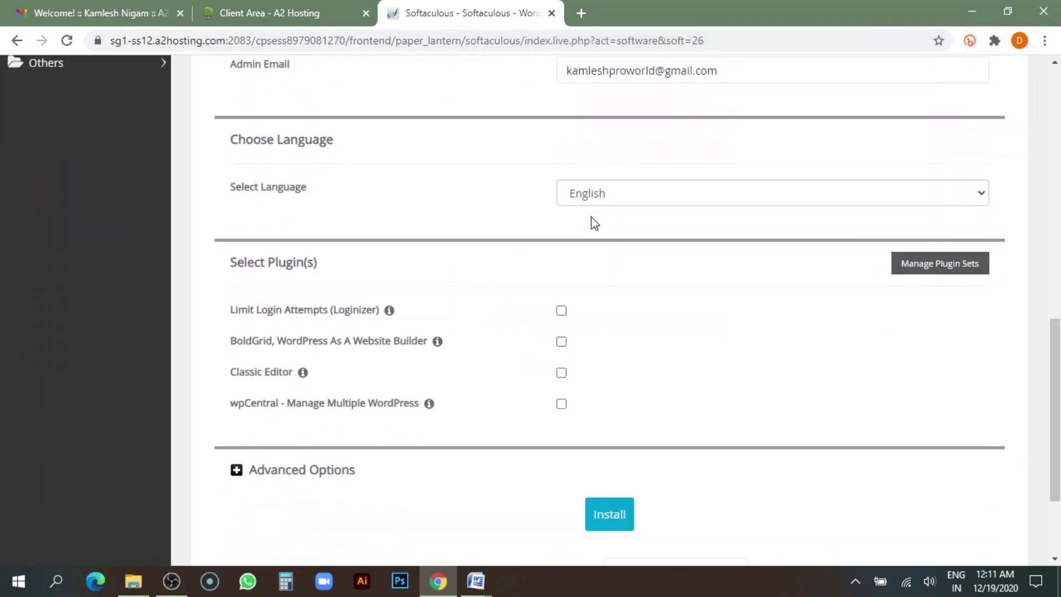
pyautogui.scroll(-3, 594, 223)
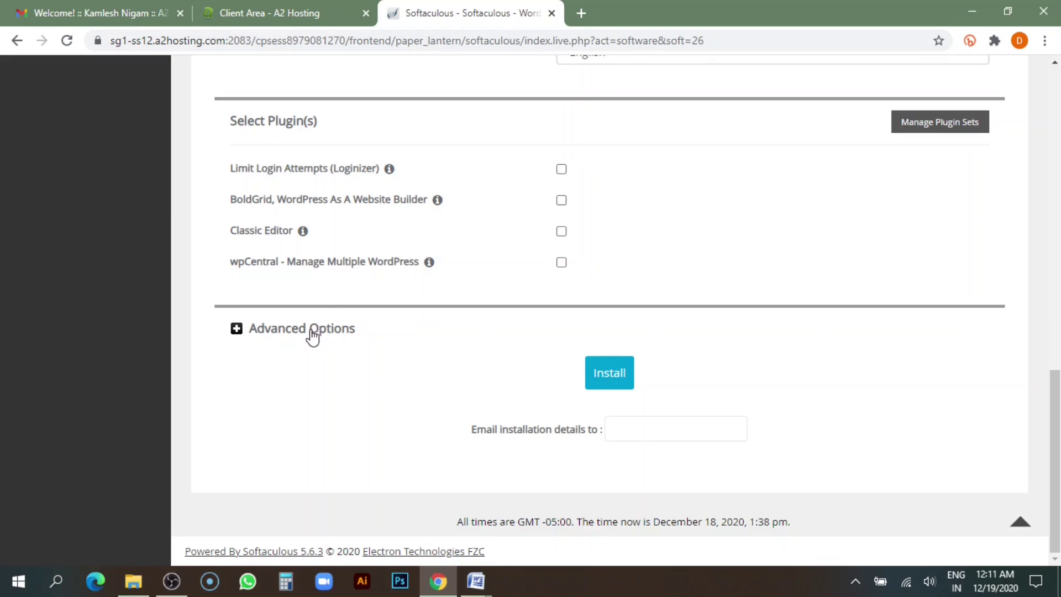
pyautogui.click(263, 333)
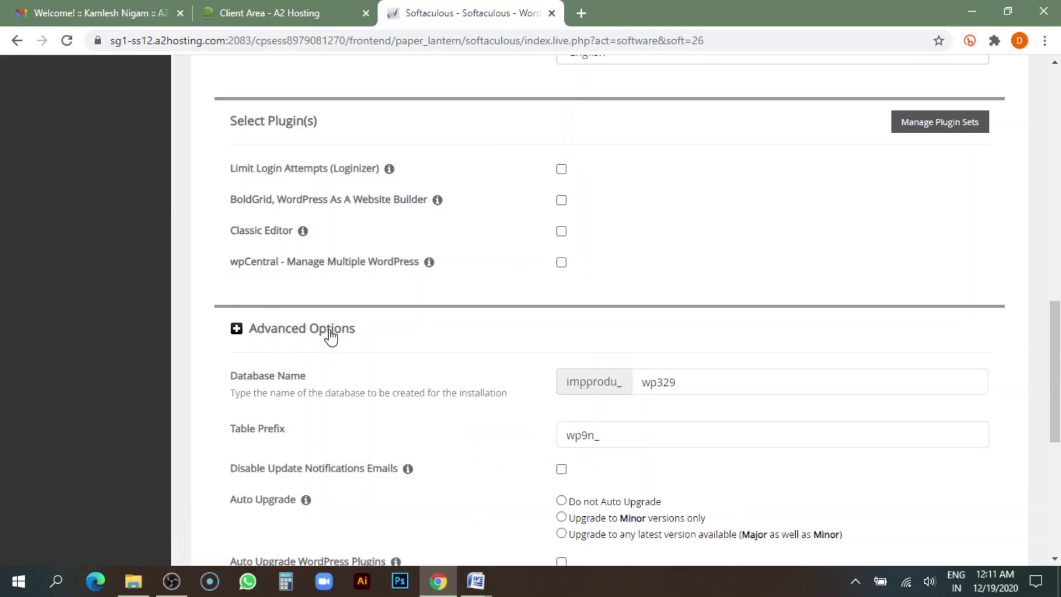
pyautogui.scroll(-5, 330, 334)
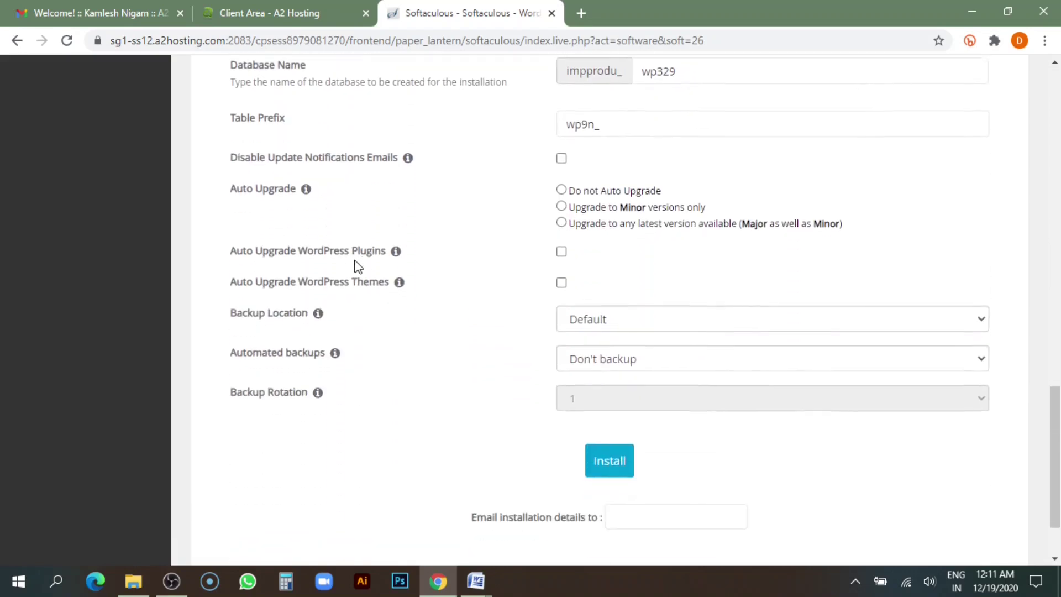
pyautogui.moveTo(306, 189)
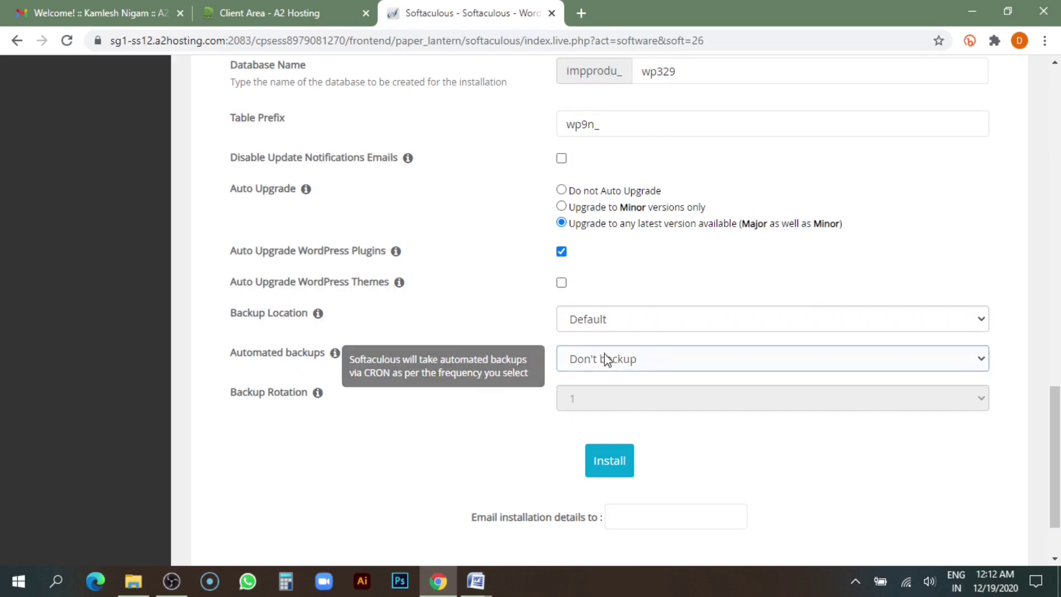
pyautogui.click(634, 360)
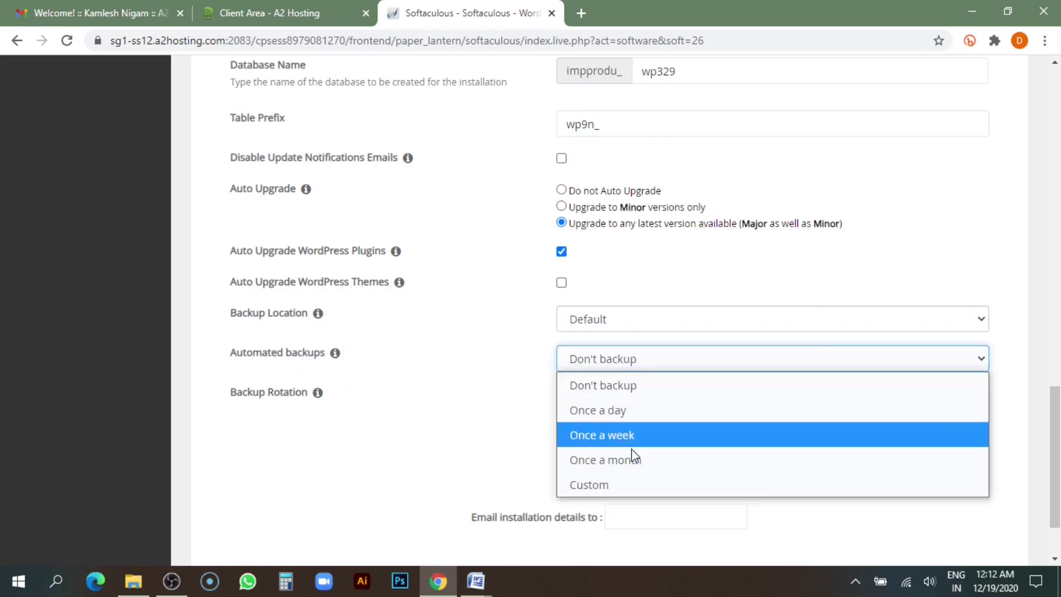
pyautogui.click(601, 466)
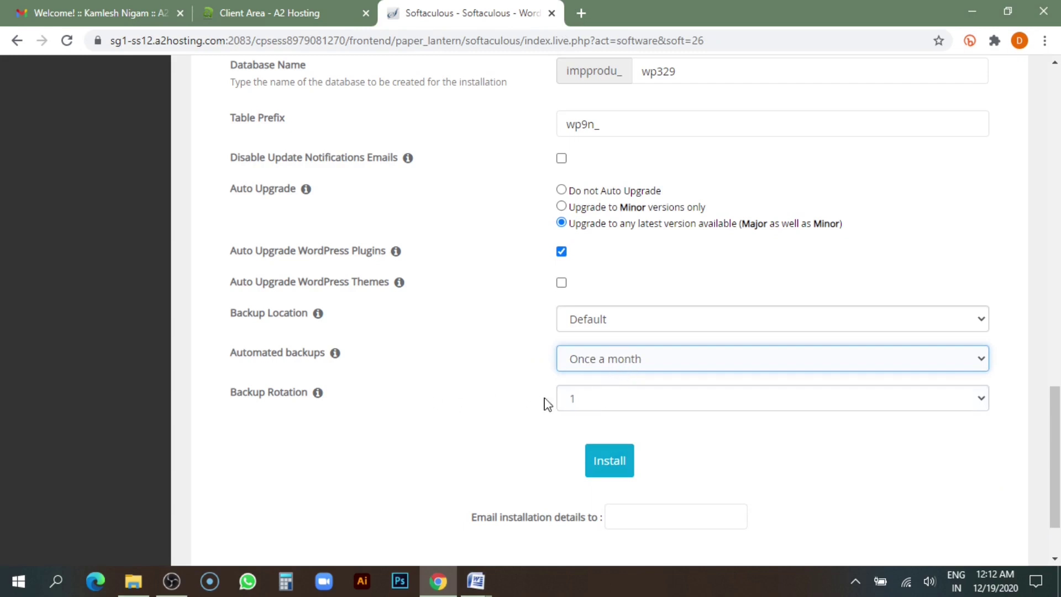
# Step: Enter the e-mail address that receives the installation details and install WordPress
pyautogui.scroll(-2, 669, 397)
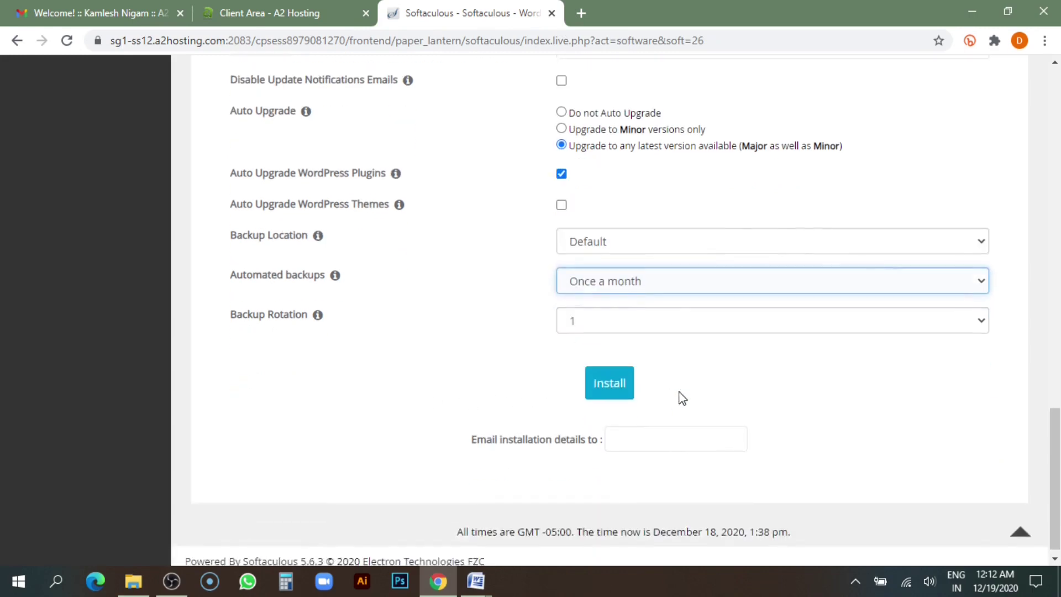
pyautogui.click(624, 429)
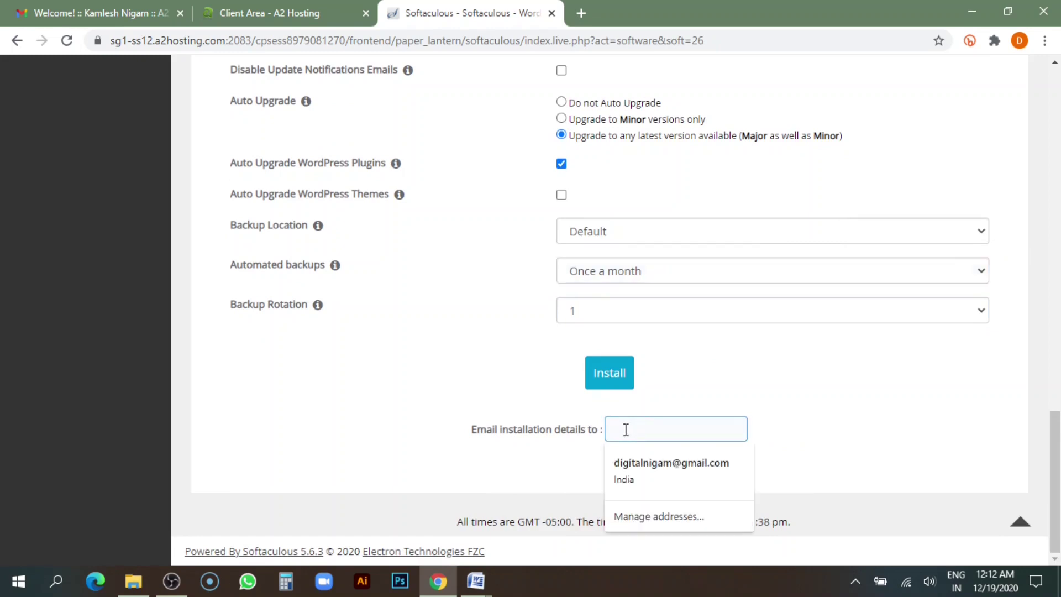
pyautogui.hotkey('ctrl', 'v')
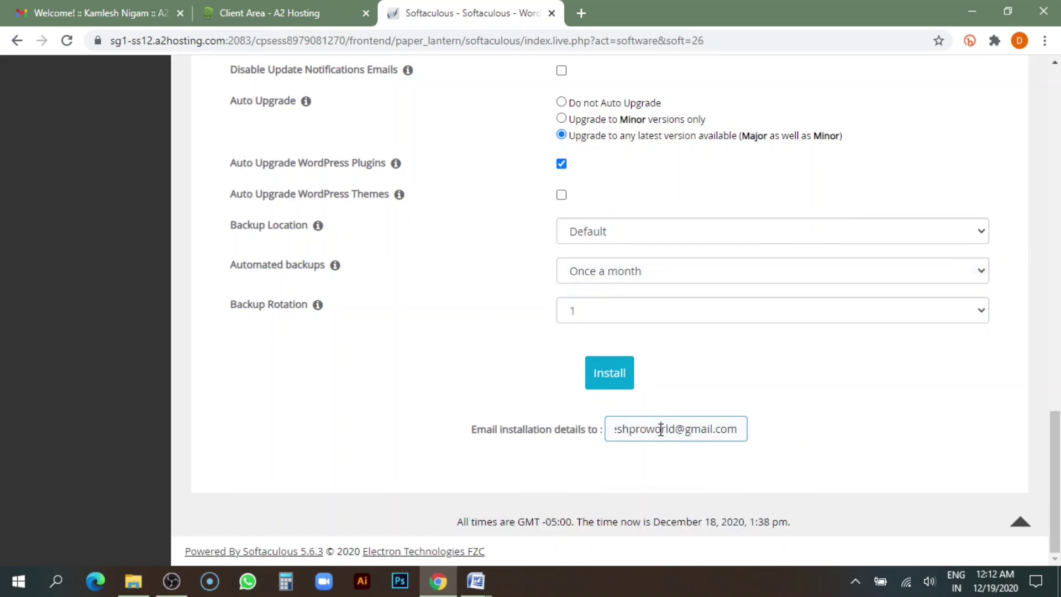
pyautogui.click(610, 373)
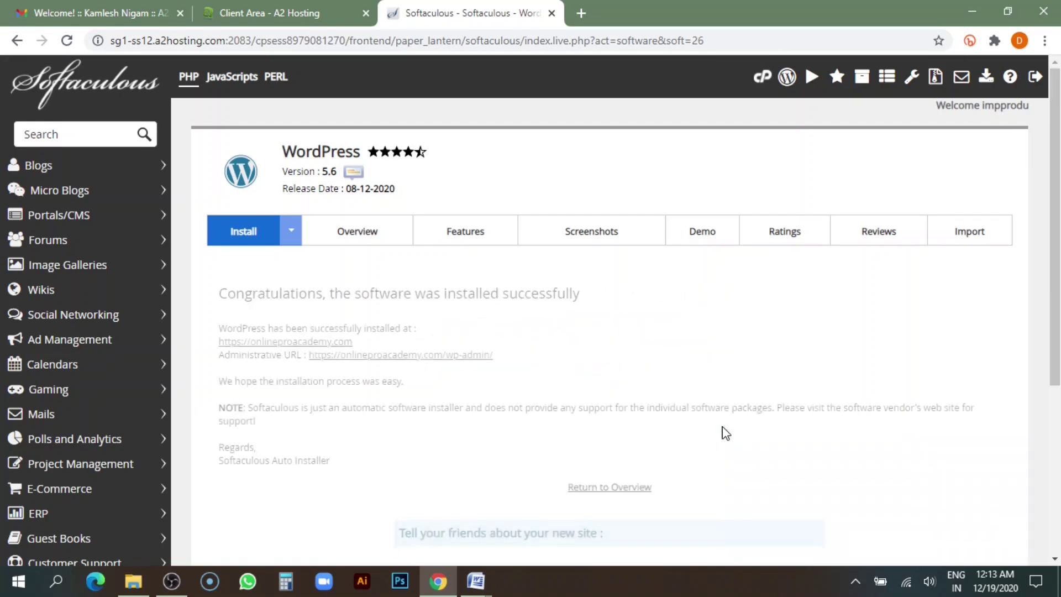
pyautogui.scroll(-3, 779, 391)
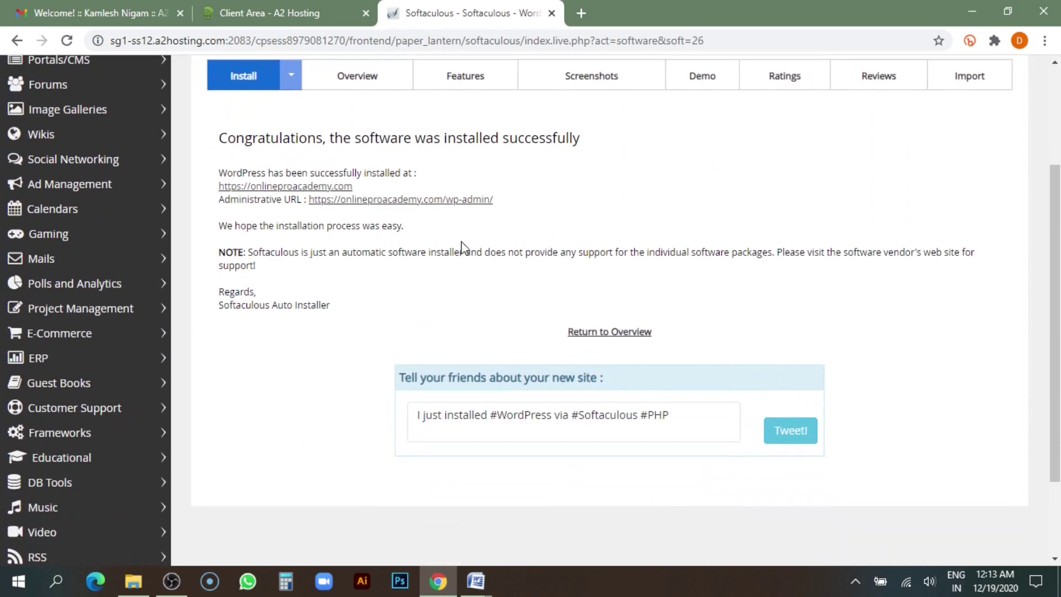
pyautogui.scroll(1, 417, 246)
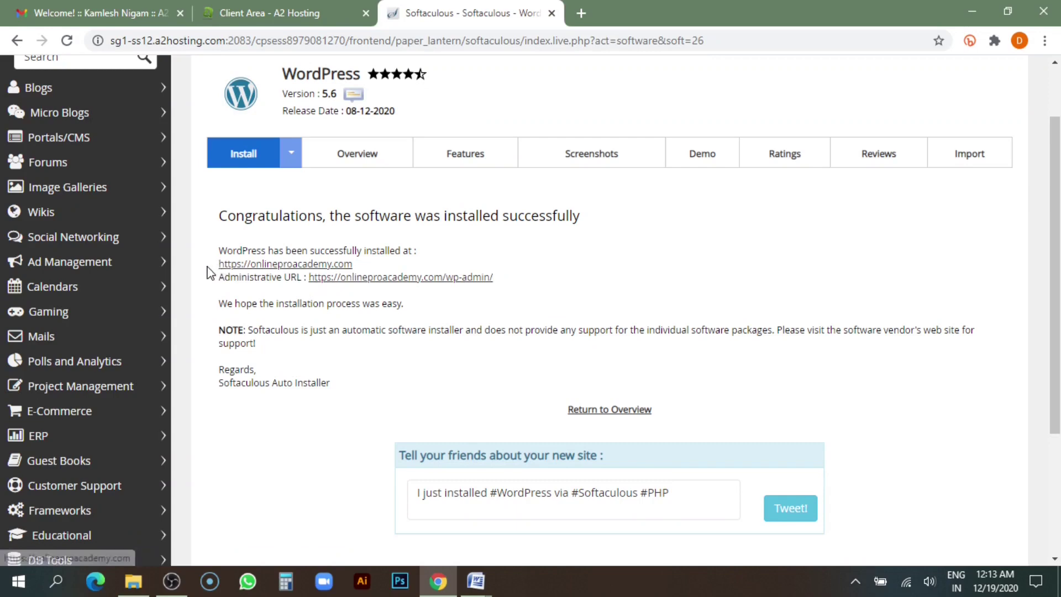
pyautogui.moveTo(208, 267); pyautogui.dragTo(210, 289)
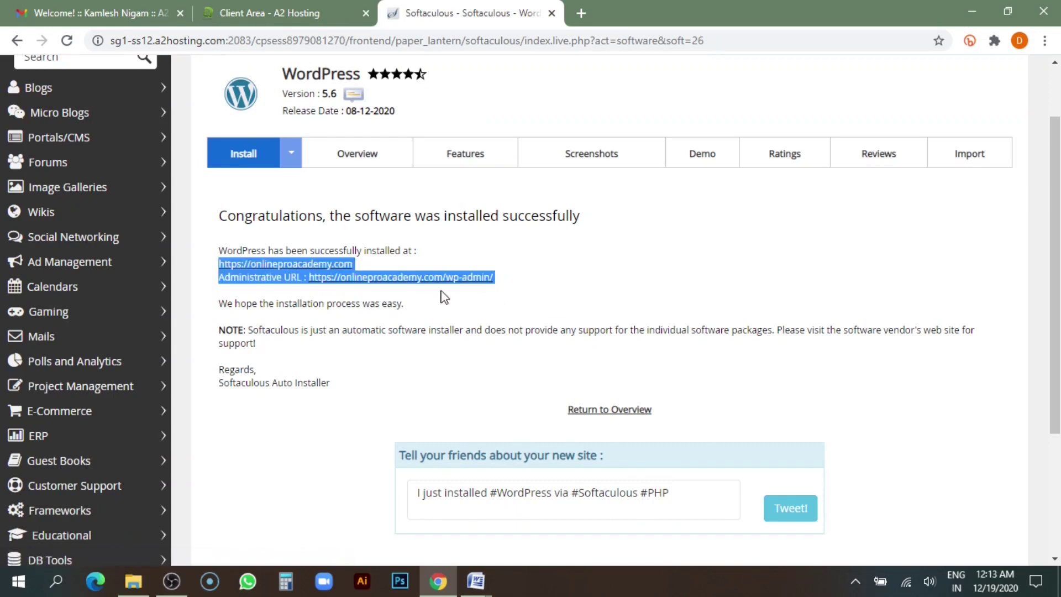
pyautogui.click(577, 287)
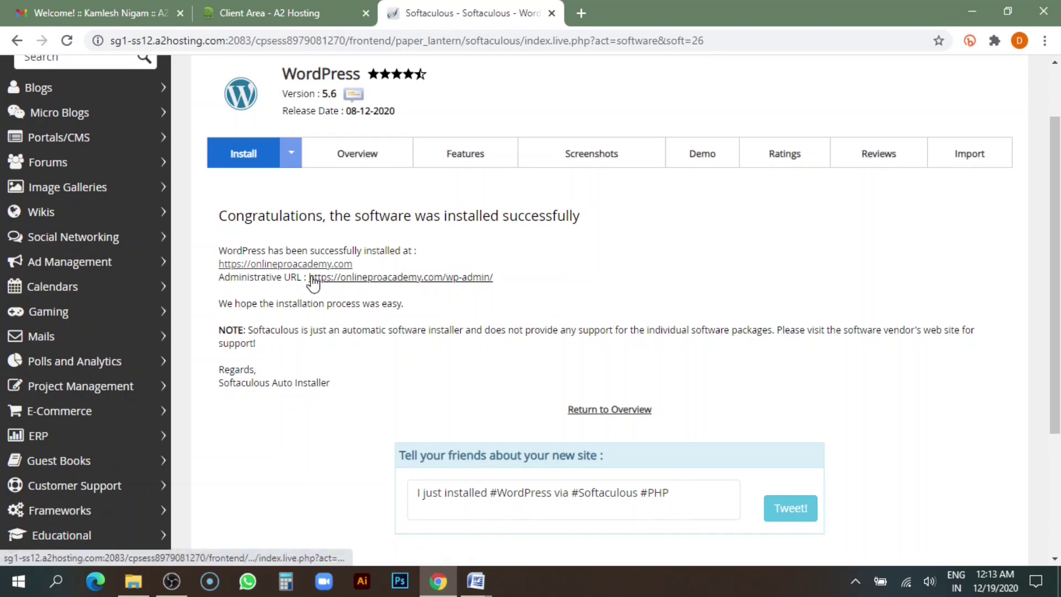
pyautogui.moveTo(307, 277); pyautogui.dragTo(500, 285)
pyautogui.hotkey('ctrl', 'c')
pyautogui.rightClick(391, 279)
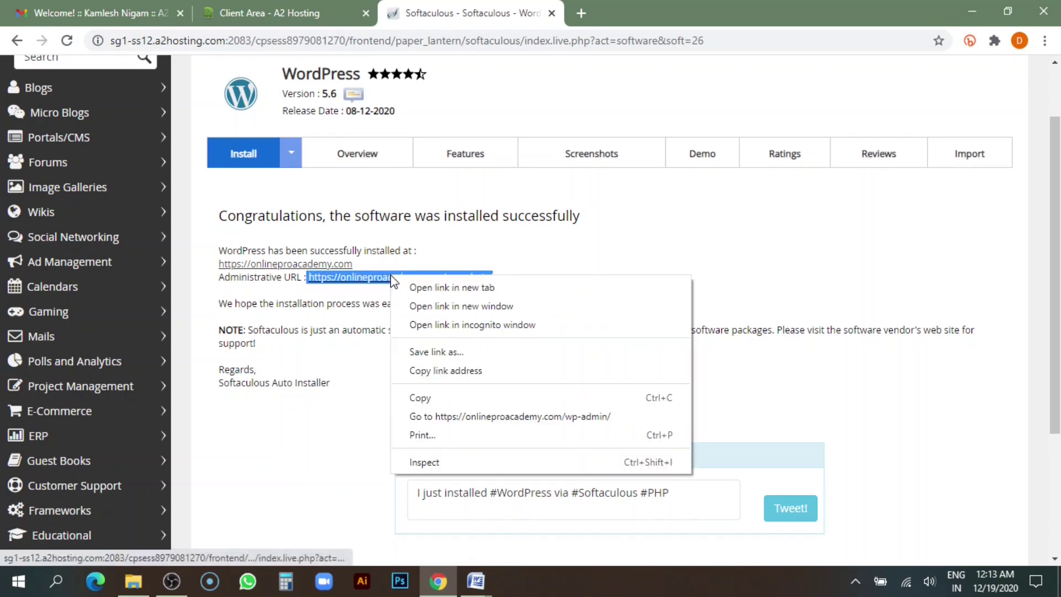
pyautogui.click(425, 398)
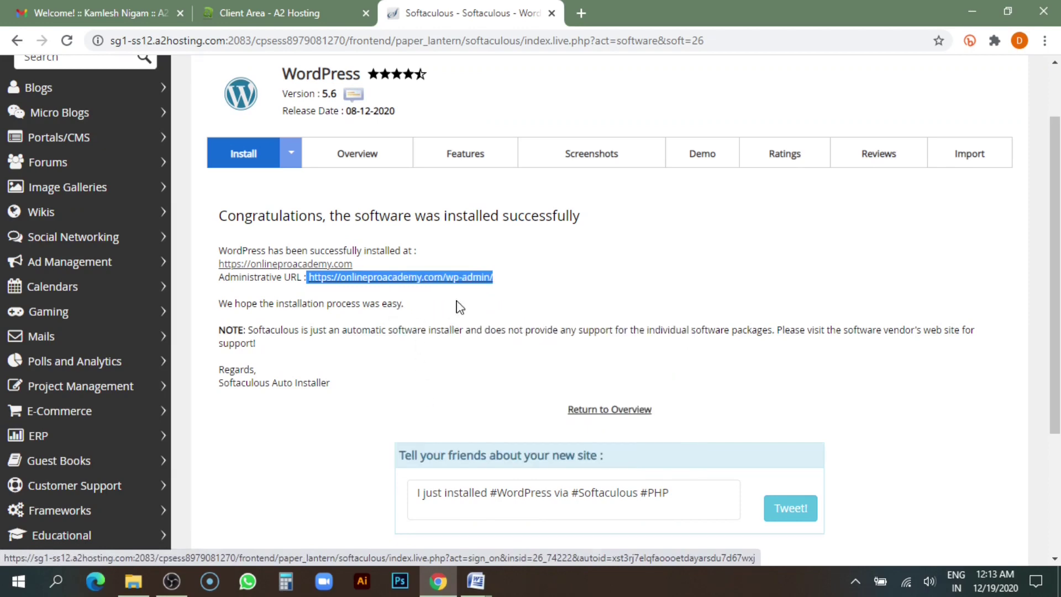
pyautogui.click(589, 274)
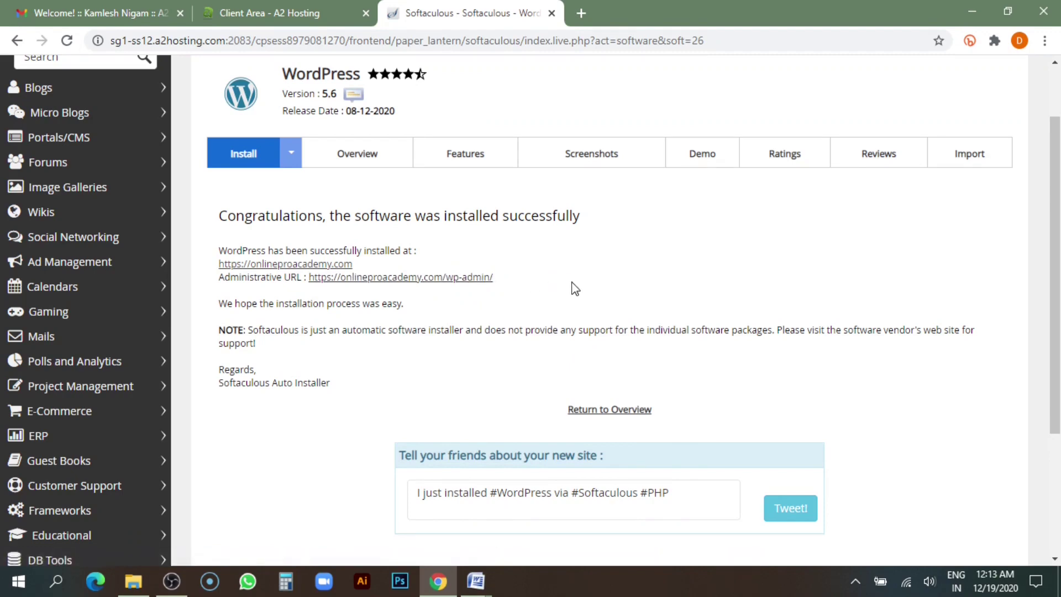
pyautogui.click(583, 13)
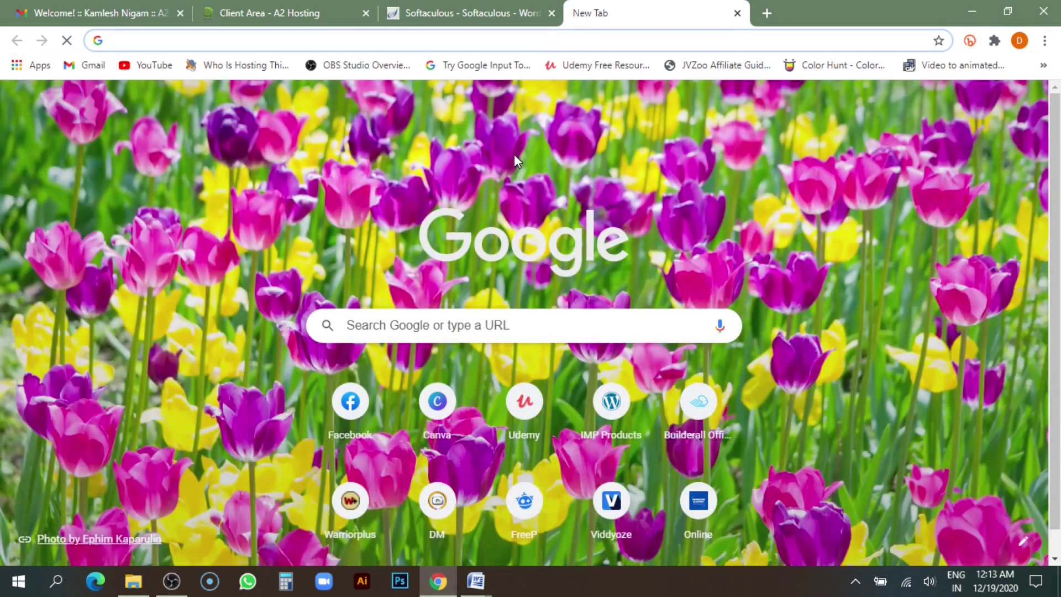
pyautogui.hotkey('ctrl', 'v')
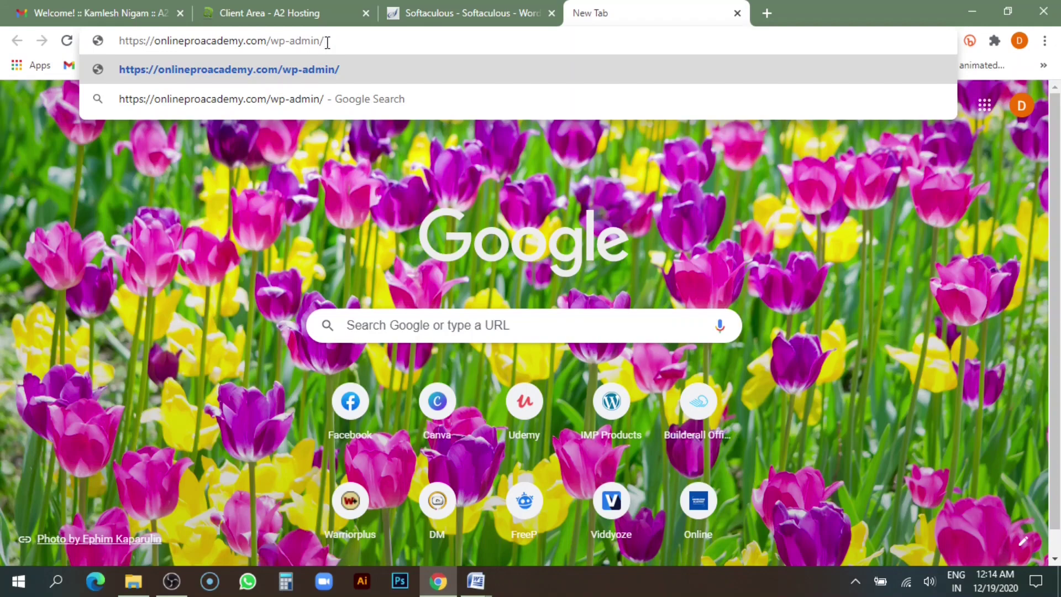
pyautogui.press('Return')
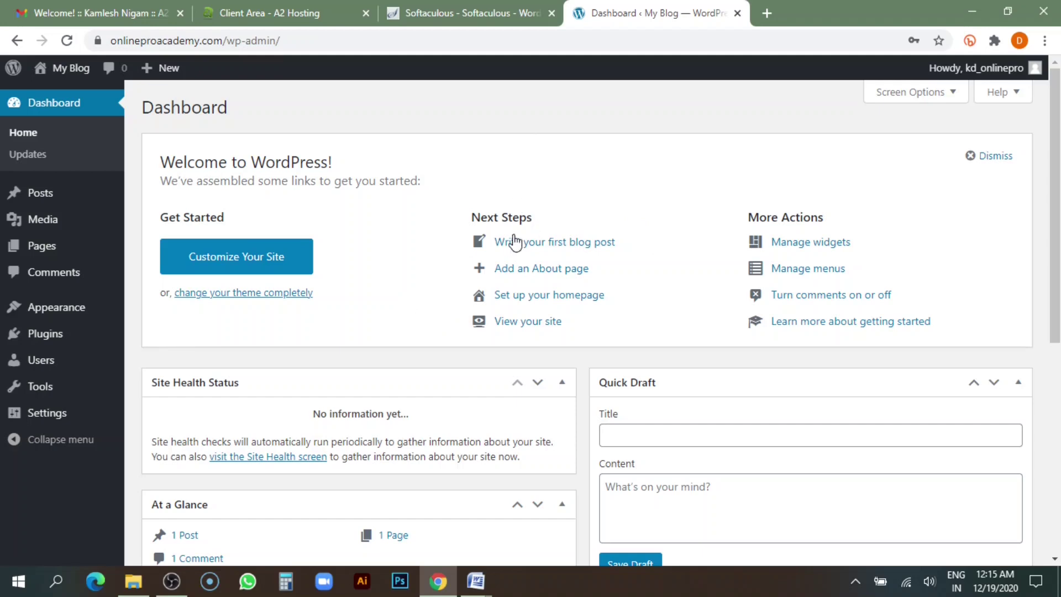
pyautogui.scroll(-1, 511, 238)
pyautogui.scroll(-2, 510, 236)
pyautogui.scroll(3, 508, 235)
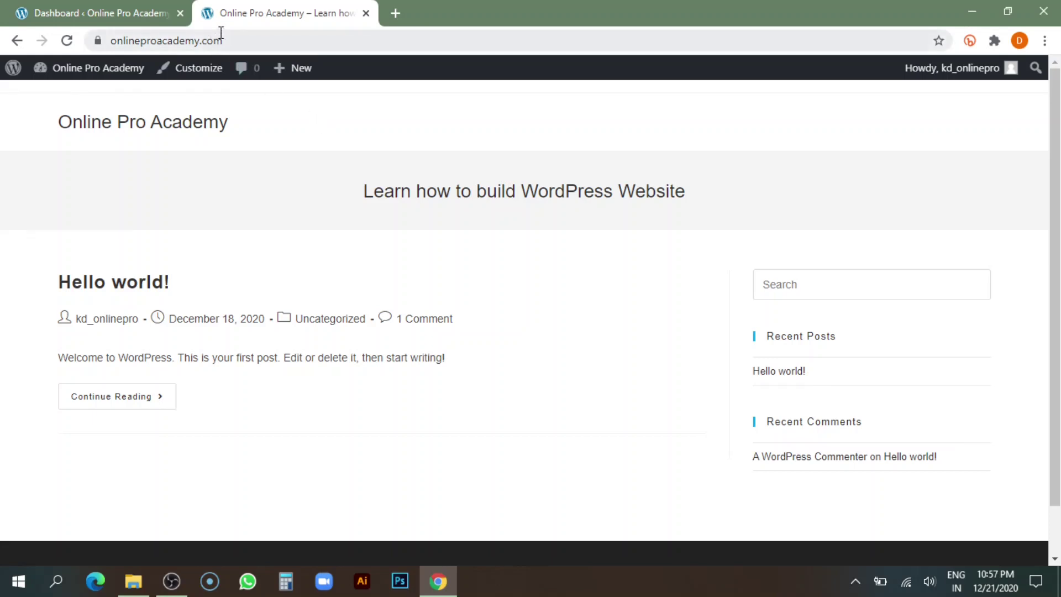
pyautogui.click(240, 40)
pyautogui.click(266, 41)
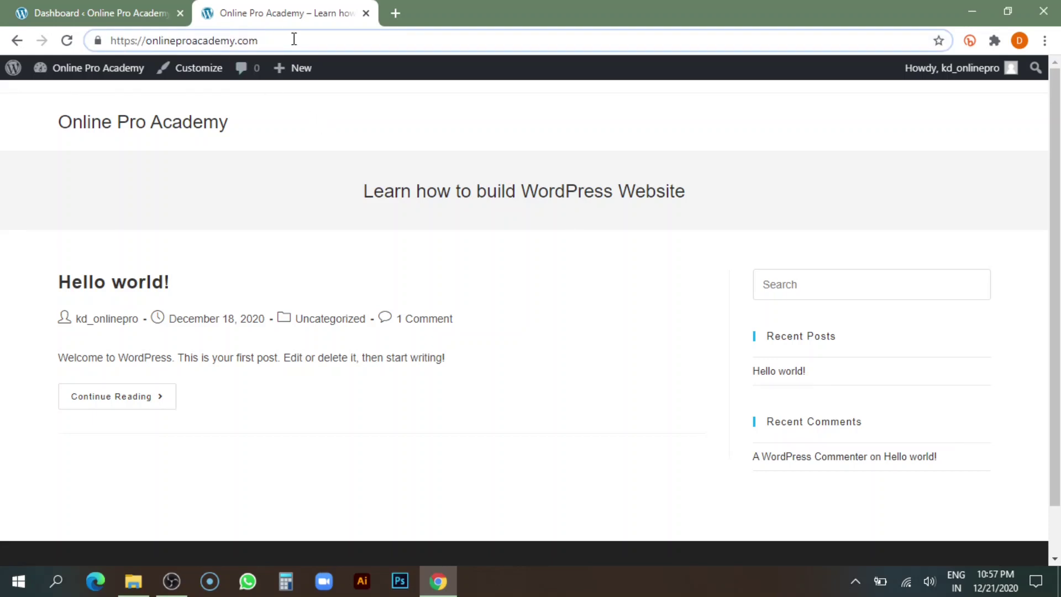
pyautogui.click(305, 114)
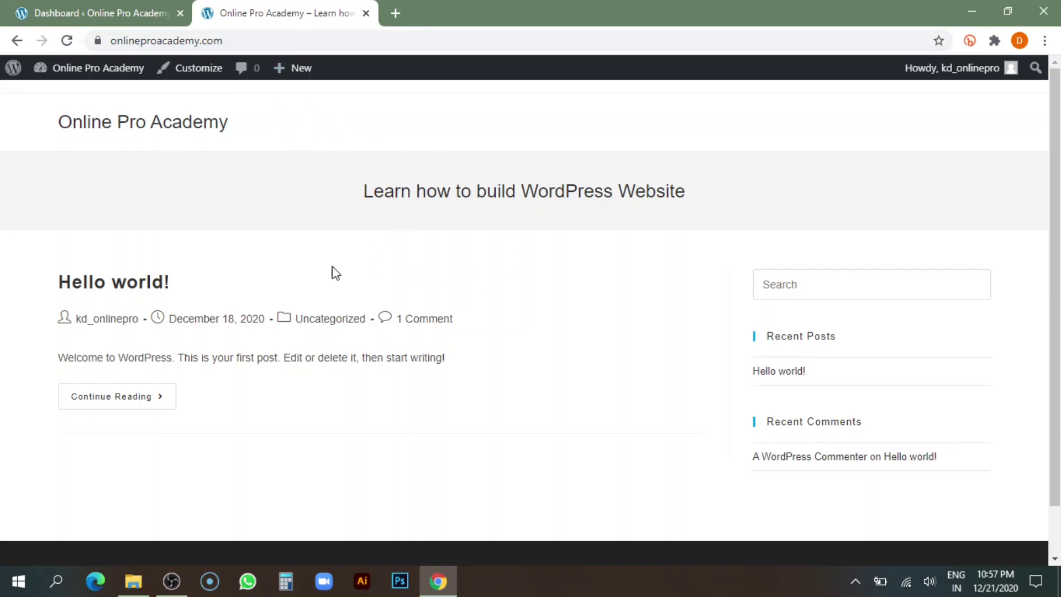
pyautogui.click(98, 41)
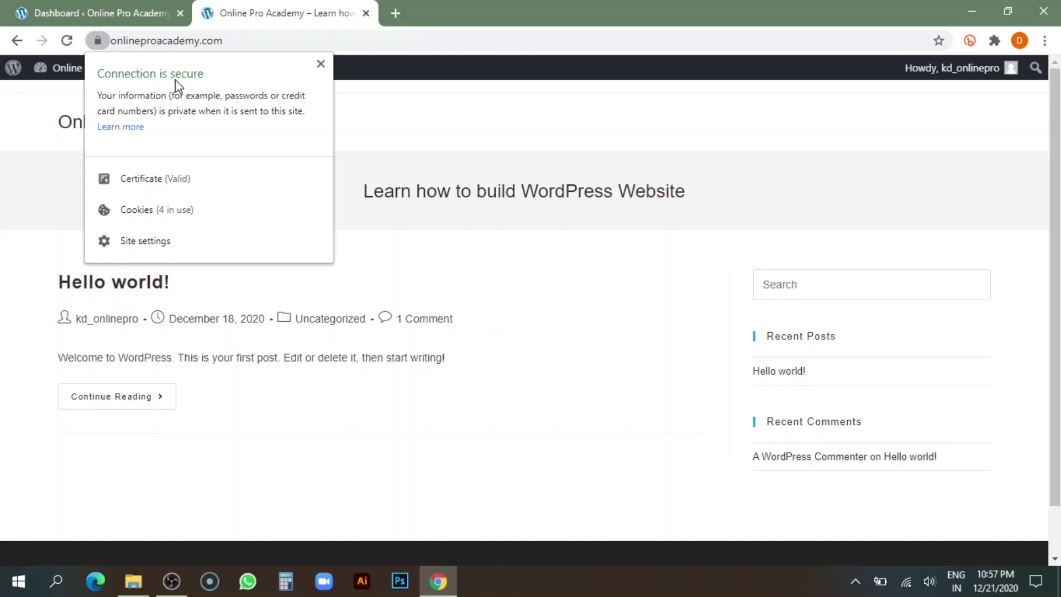
pyautogui.click(123, 41)
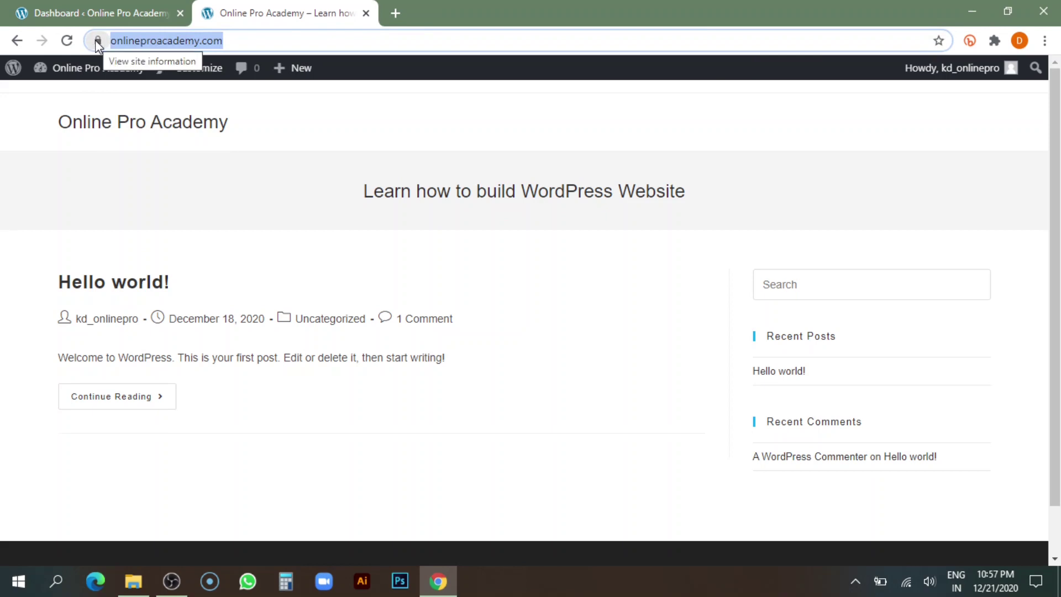
pyautogui.click(148, 42)
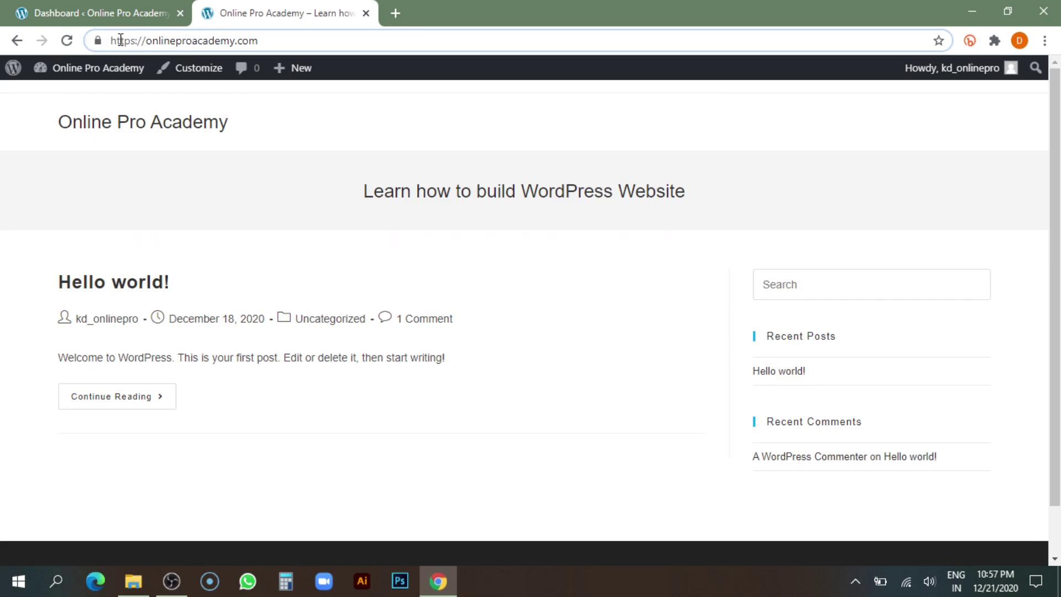
pyautogui.moveTo(110, 40); pyautogui.dragTo(136, 40)
pyautogui.click(159, 40)
pyautogui.moveTo(110, 41); pyautogui.dragTo(137, 41)
pyautogui.click(182, 40)
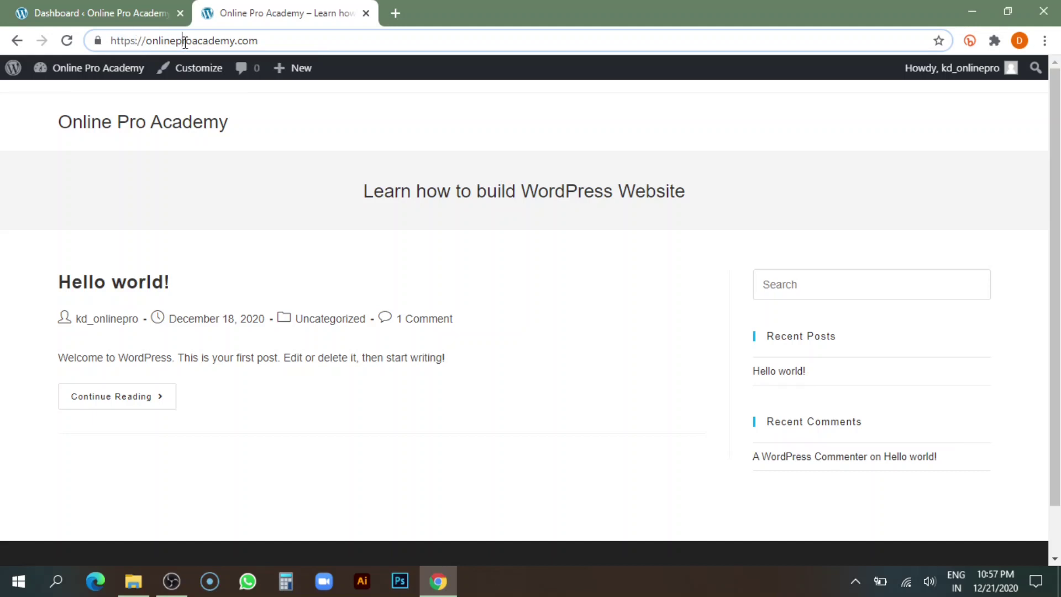
pyautogui.click(98, 41)
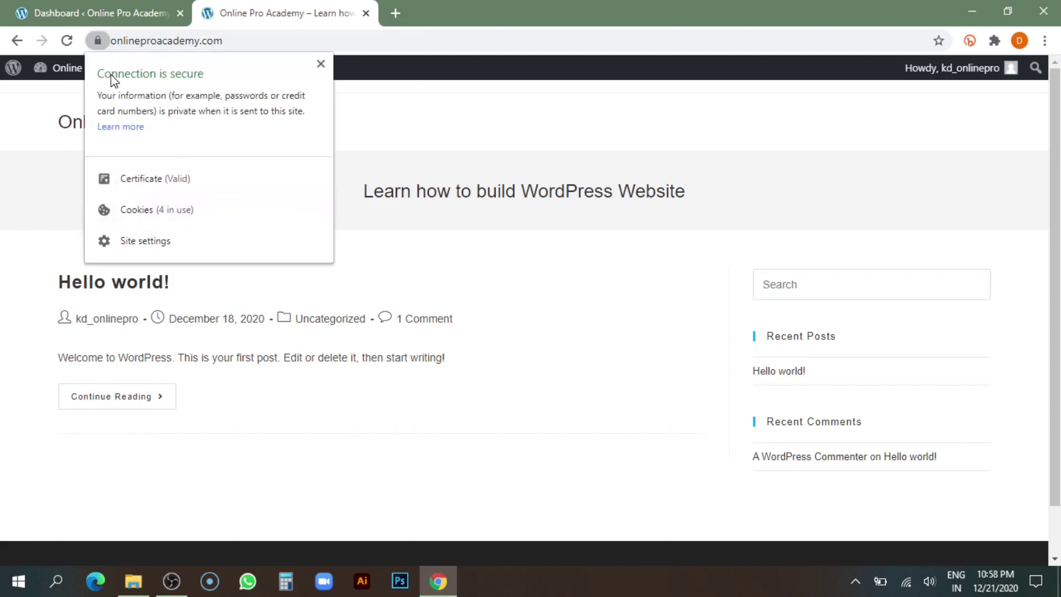
pyautogui.click(230, 41)
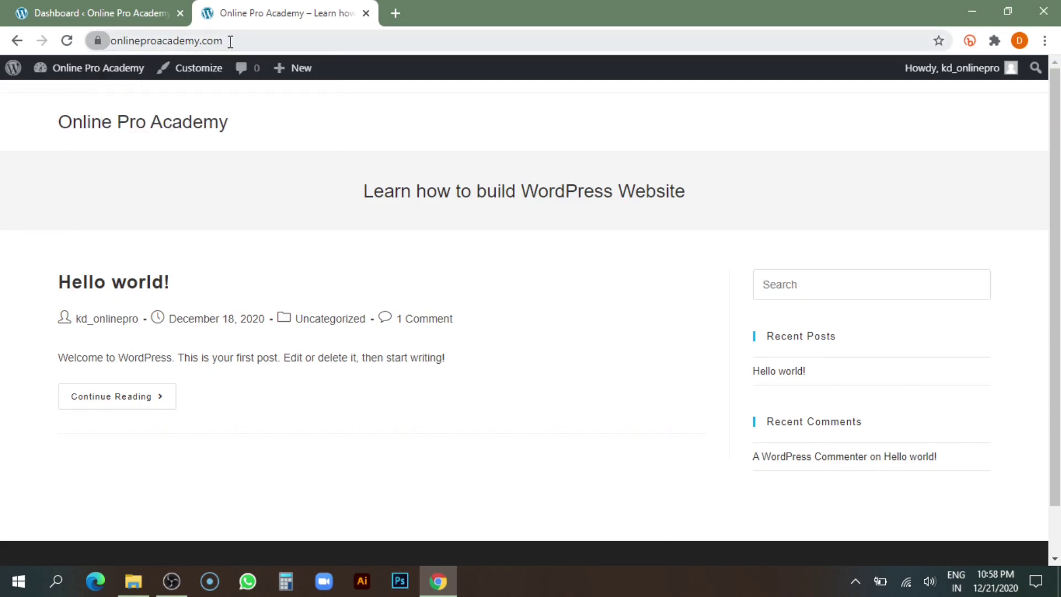
pyautogui.click(324, 120)
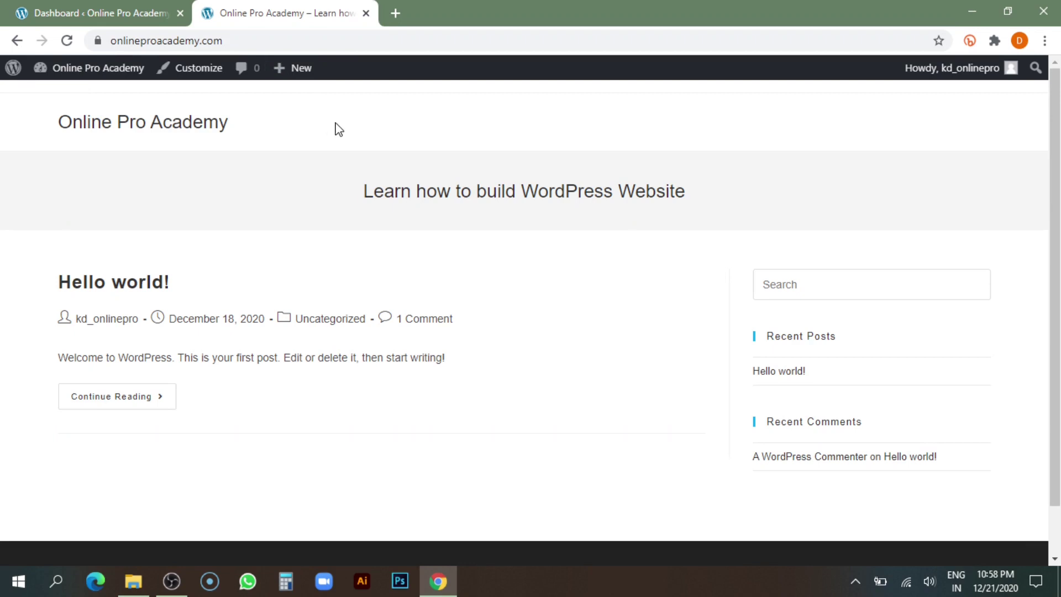